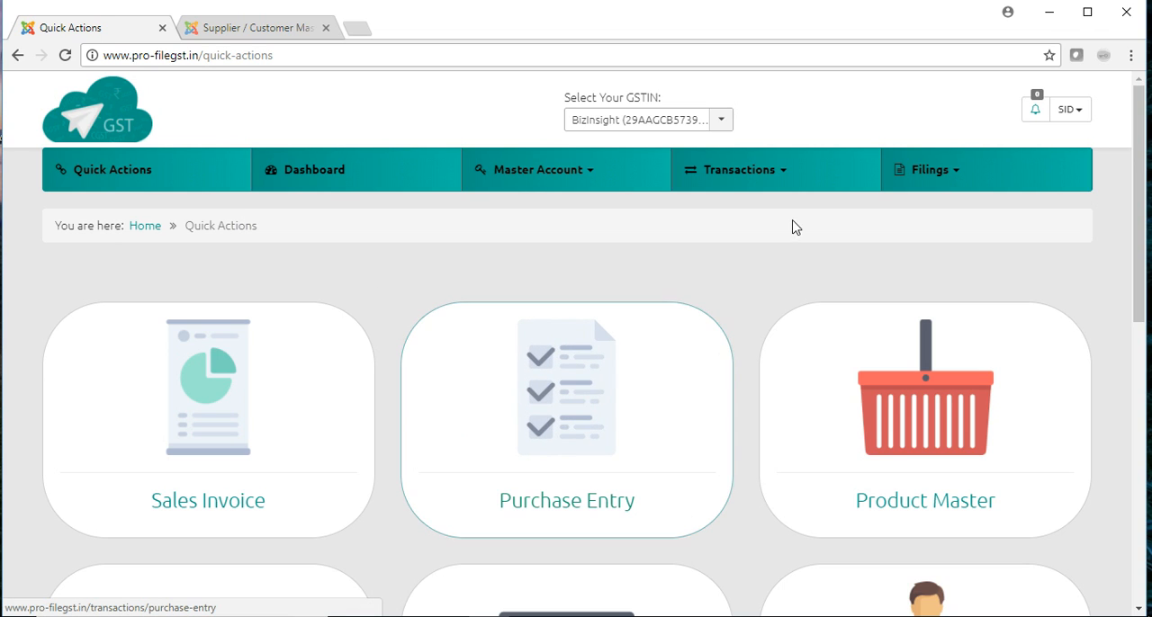
- Open the Purchase Entry form from Transactions and select the BizInsight GSTIN for it
left_click(787, 175)
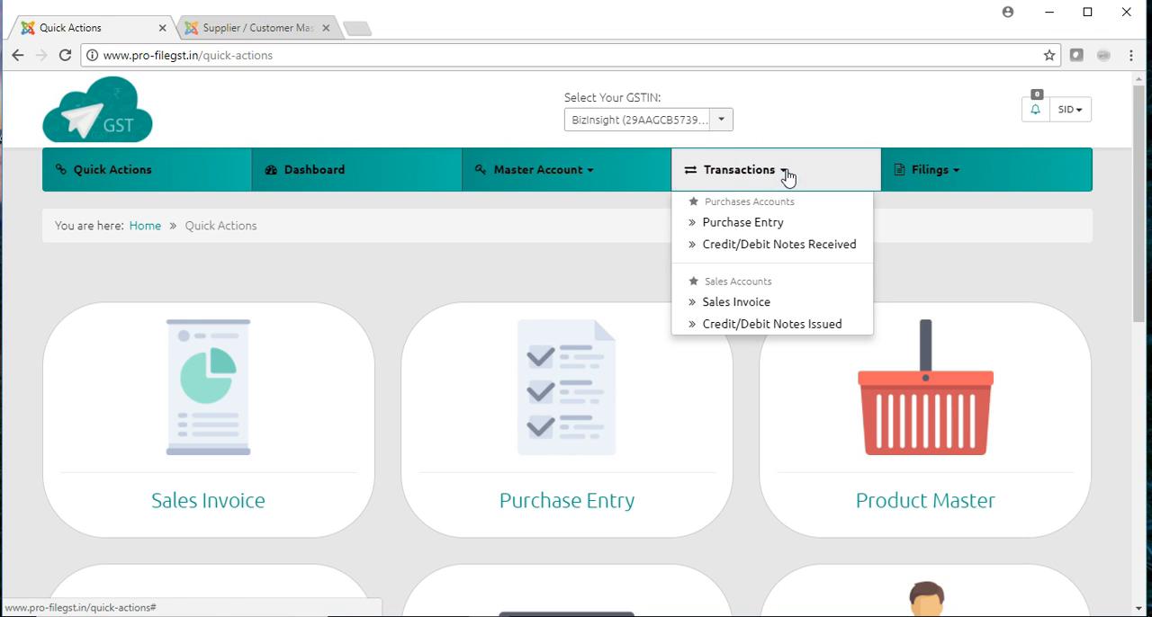
left_click(763, 228)
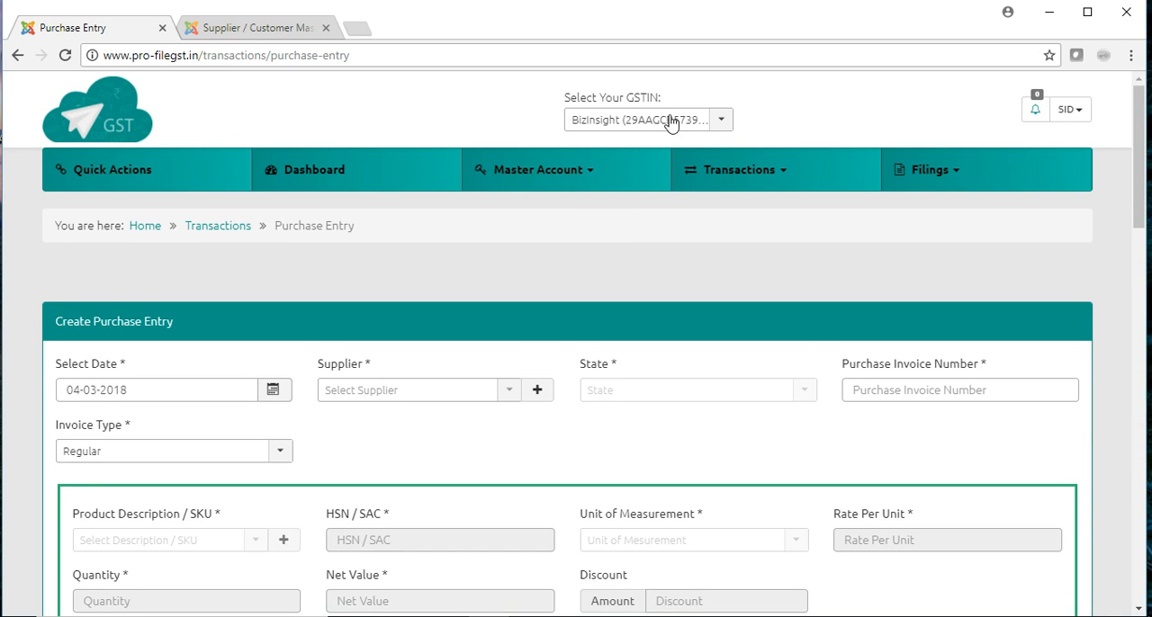
left_click(722, 122)
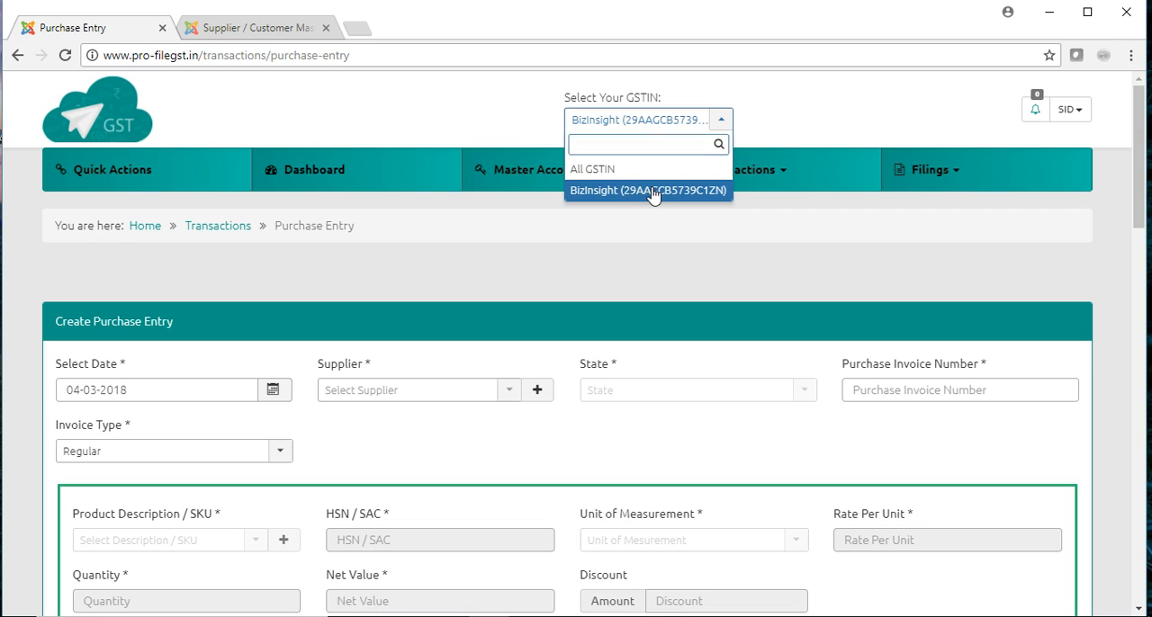
left_click(653, 194)
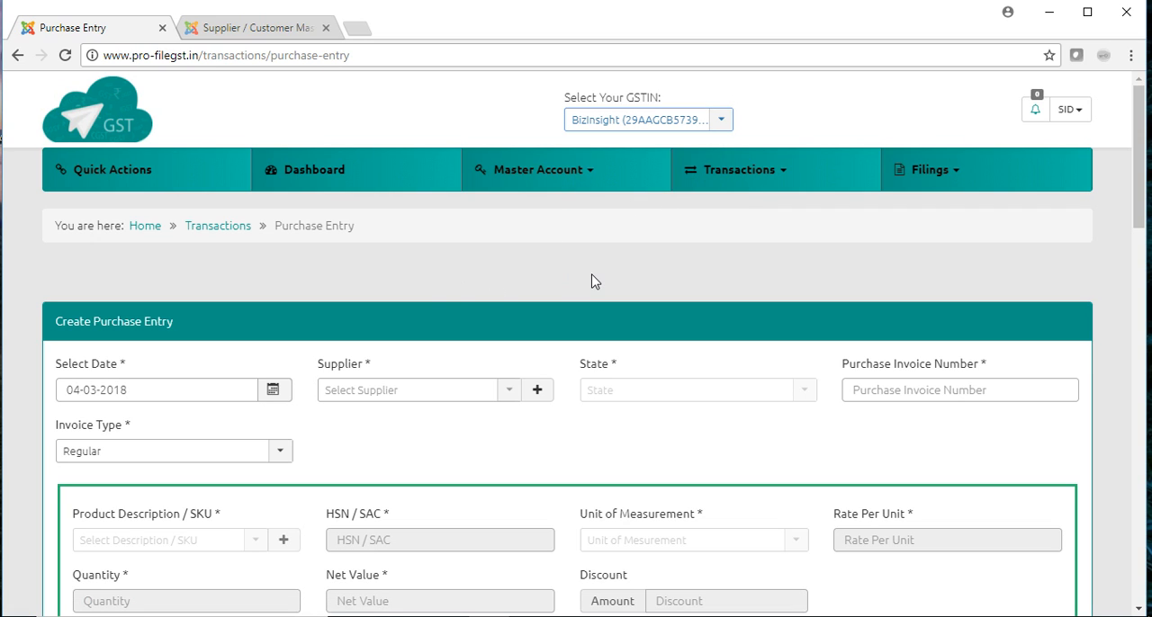
left_click(720, 120)
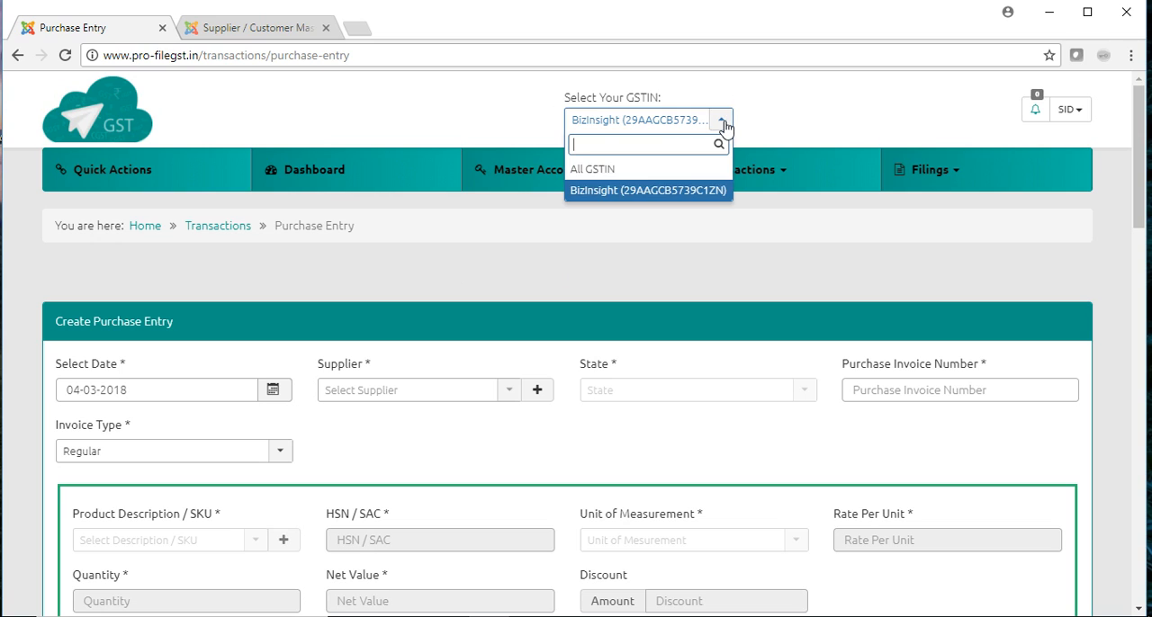
left_click(635, 200)
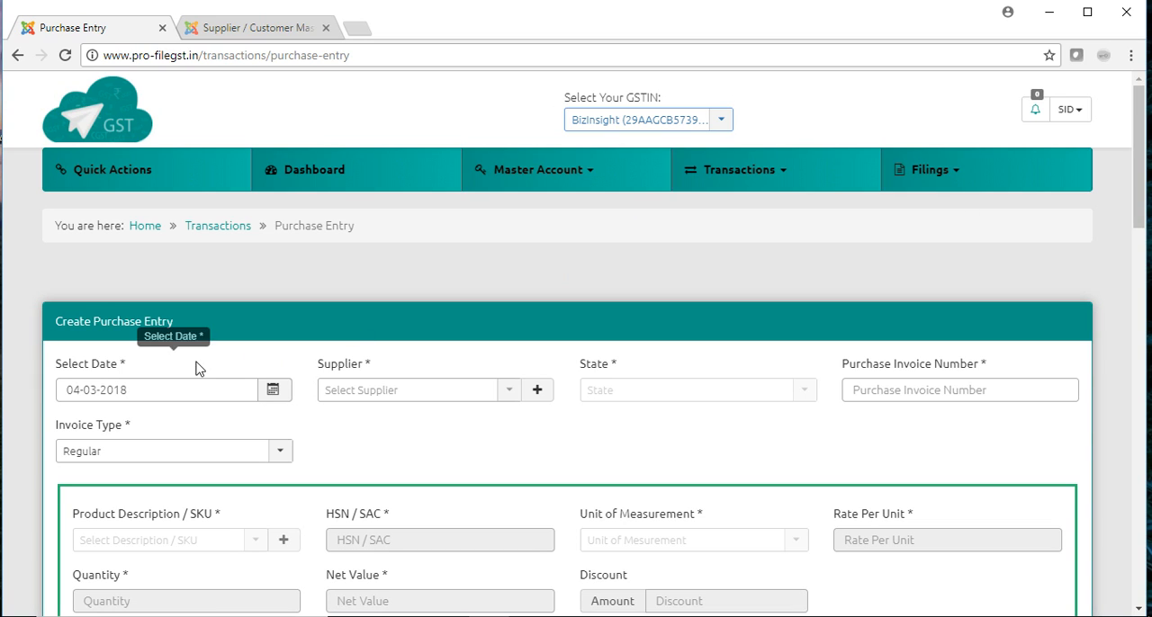
- Set the purchase entry's date to 02-03-2018 and choose SUPPLIER 1 as the supplier
left_click(268, 392)
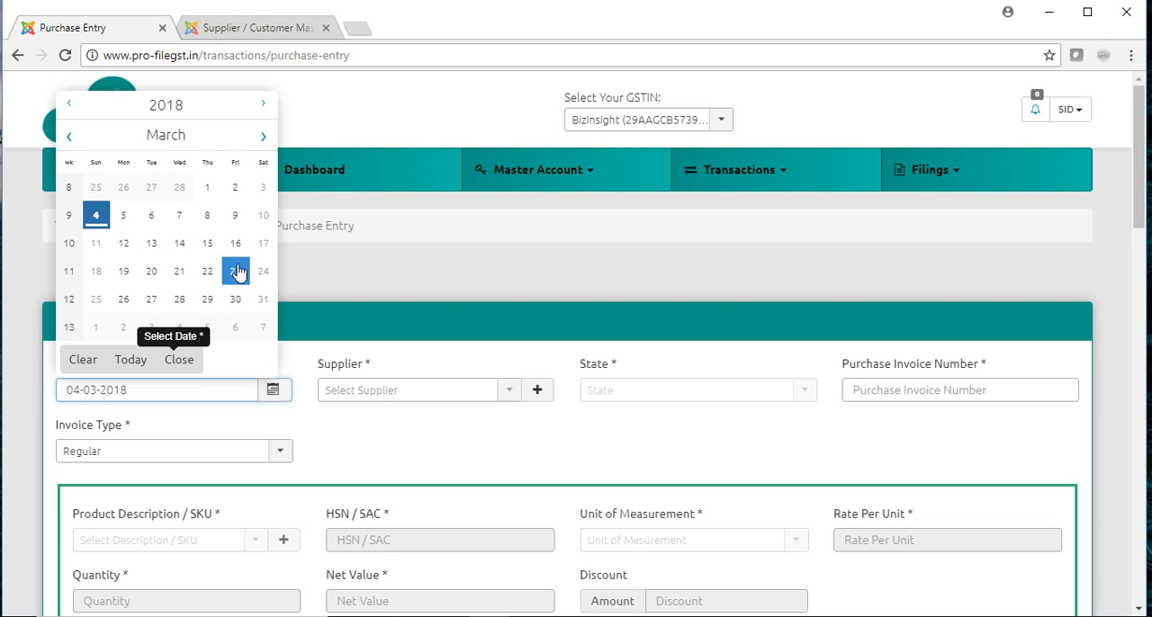
left_click(241, 188)
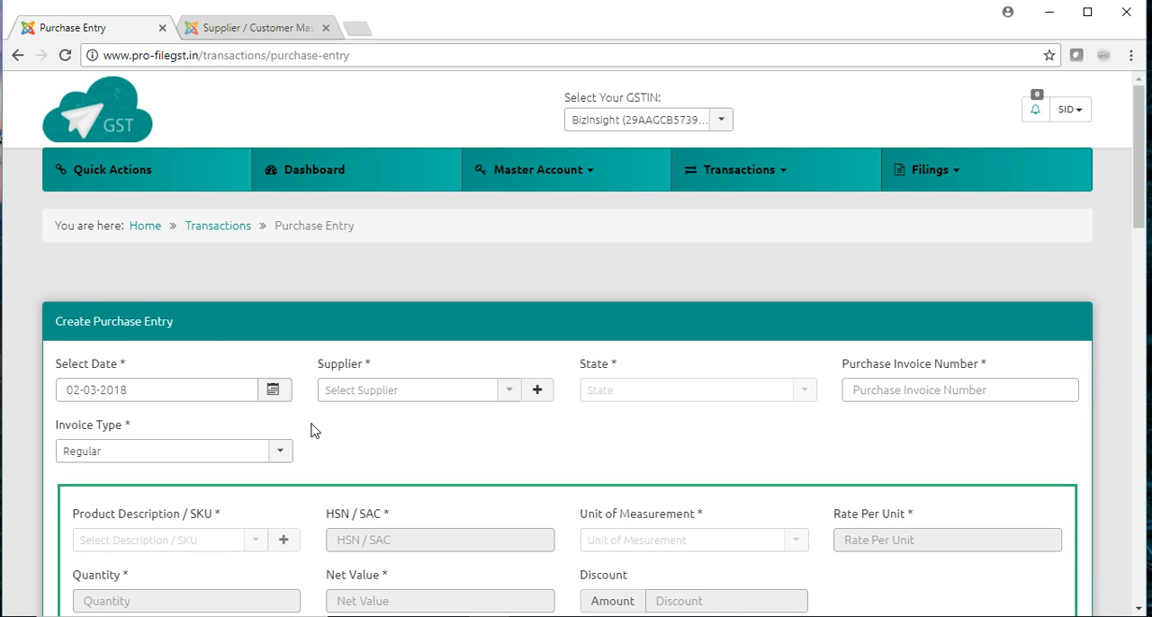
left_click(507, 395)
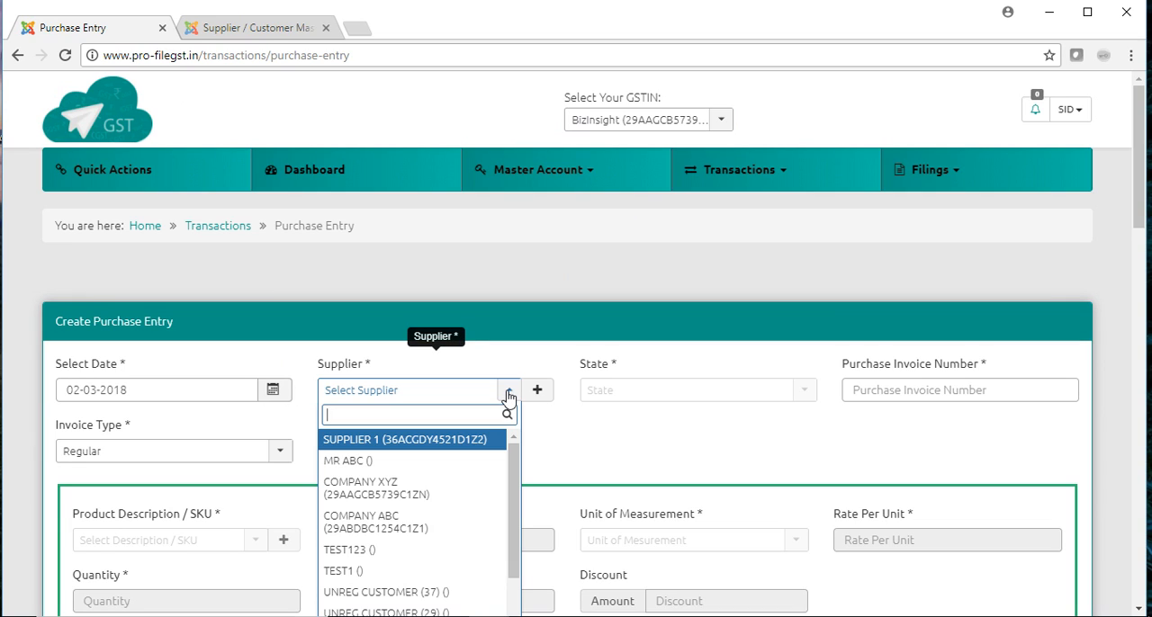
left_click(470, 447)
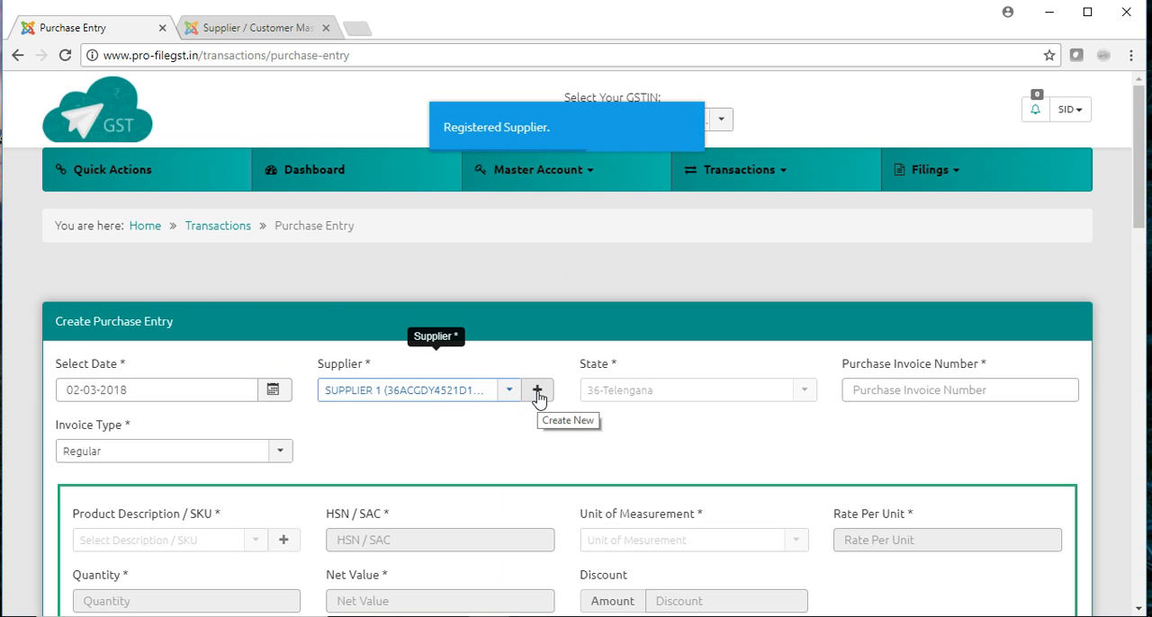
- Inspect the blank Create Supplier form, close it without saving, and reselect SUPPLIER 1 as the supplier
left_click(538, 395)
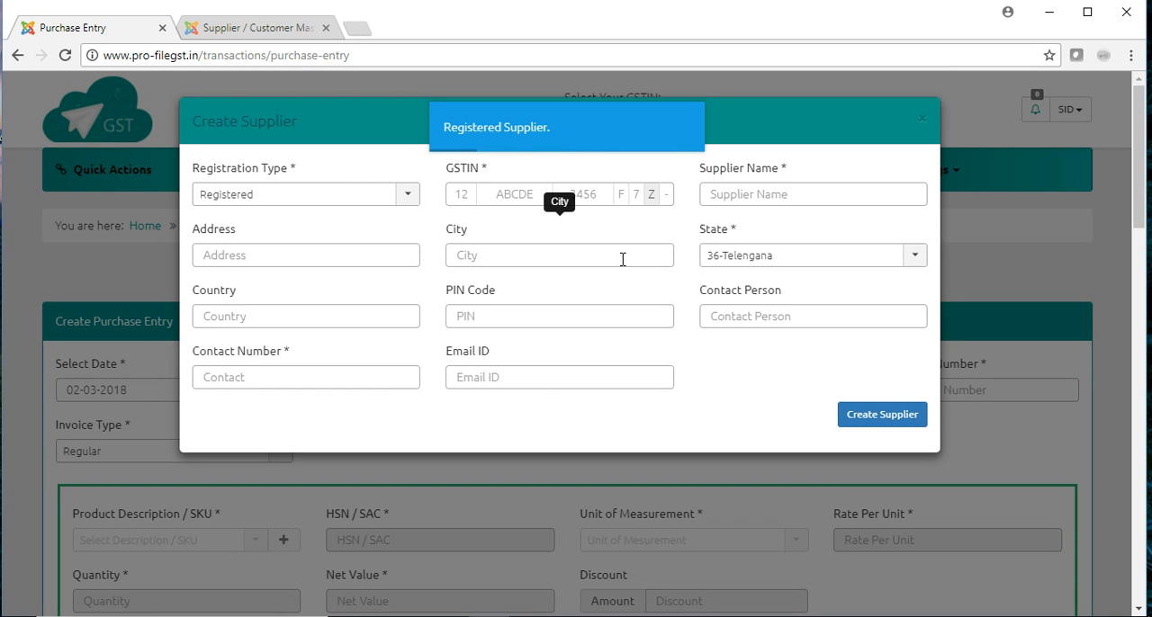
left_click(921, 120)
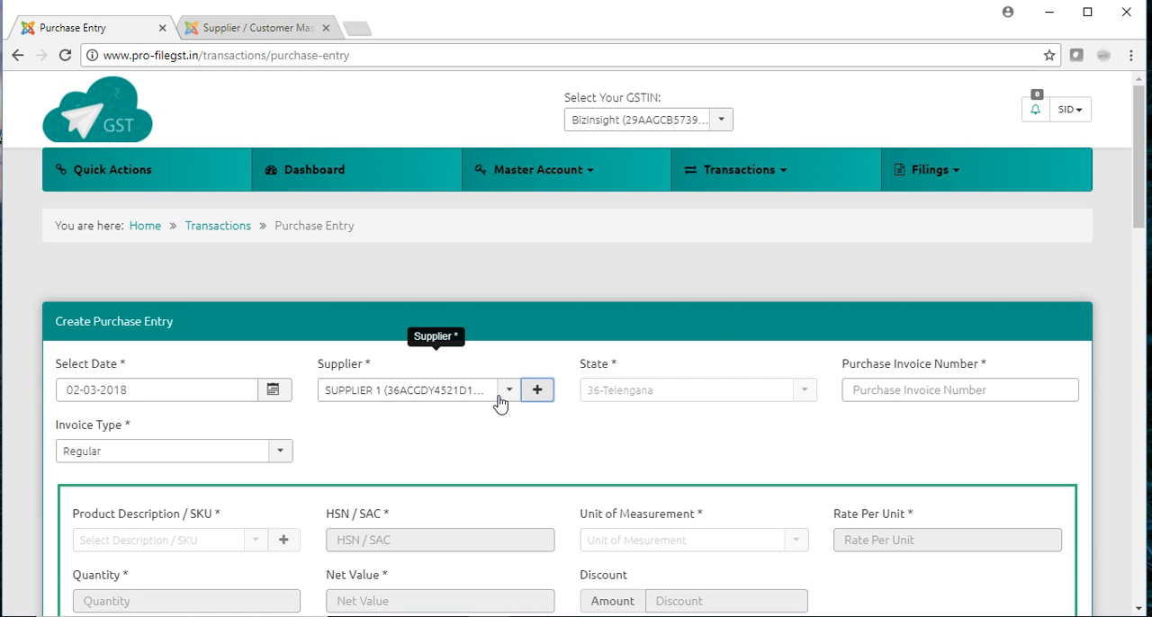
left_click(511, 399)
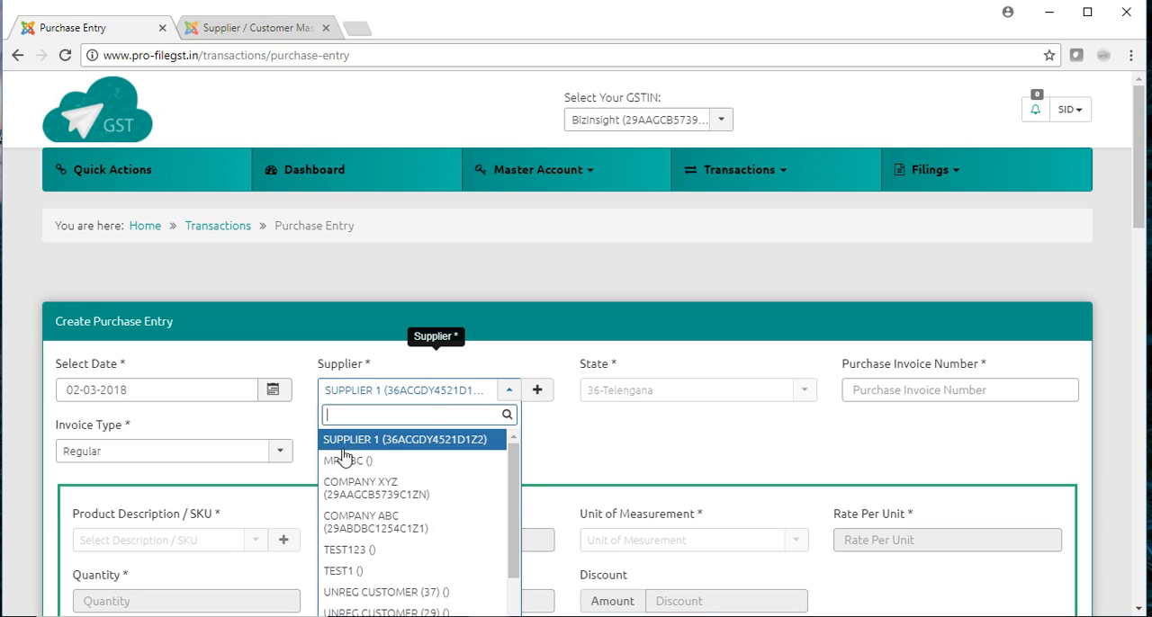
left_click(361, 440)
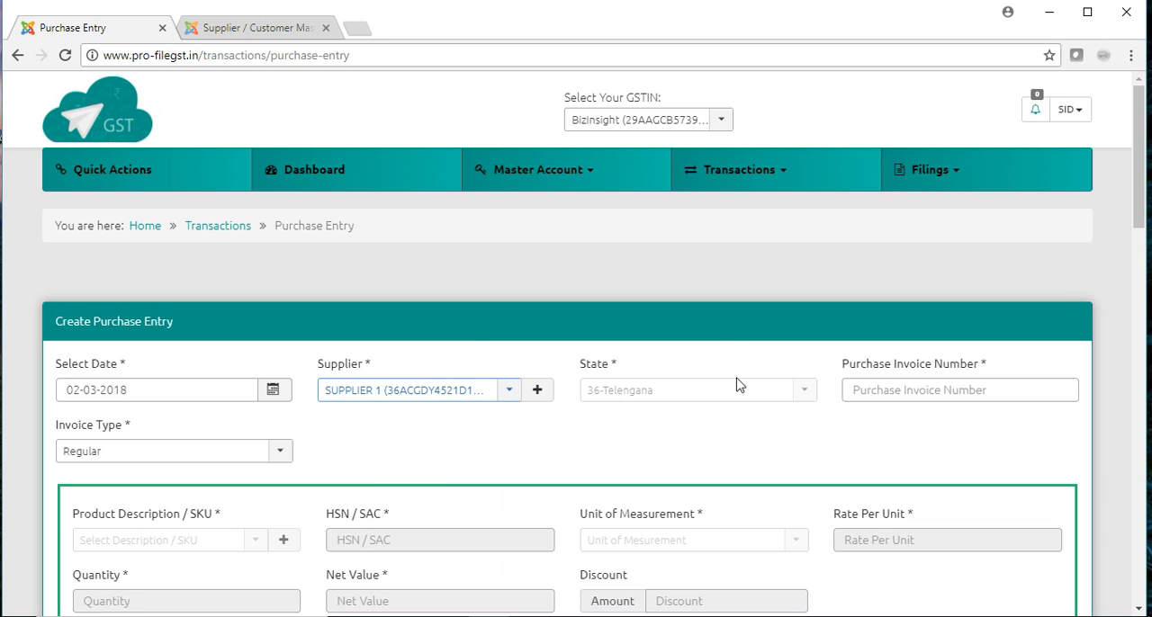
- Enter 12345 as the purchase invoice number and set the invoice type to Regular
left_click(934, 391)
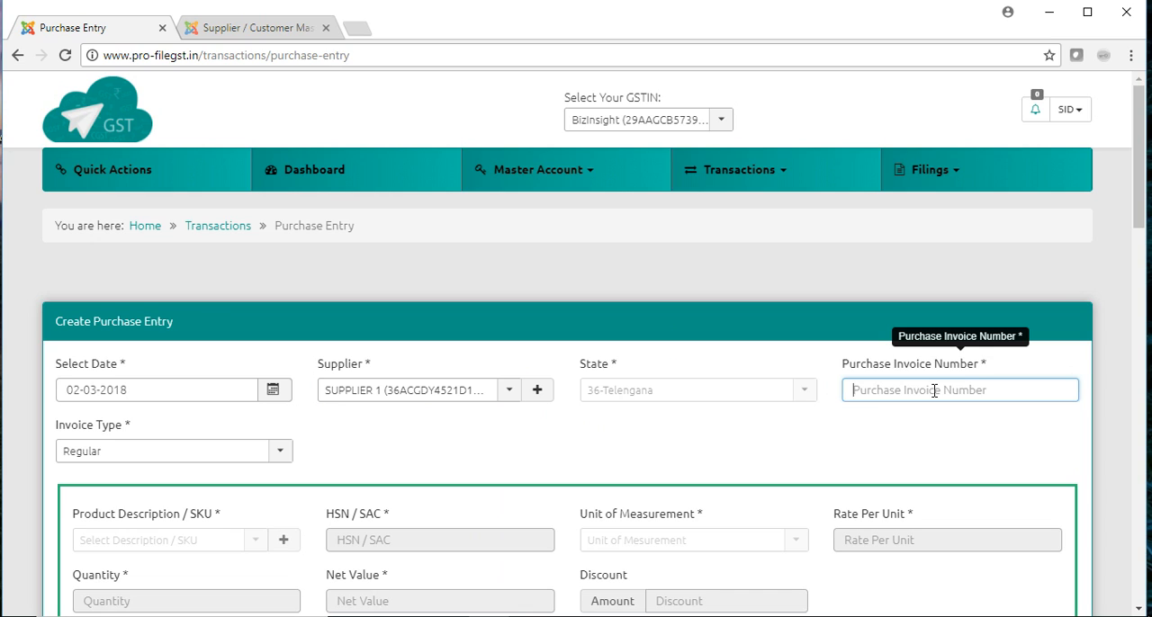
type("12345")
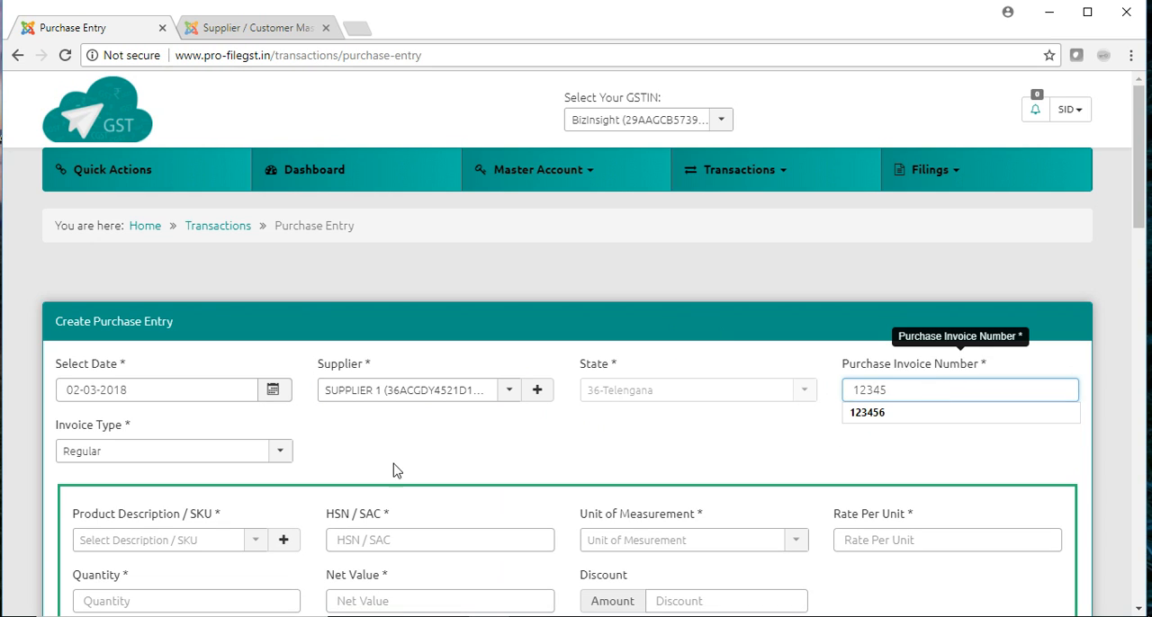
left_click(395, 469)
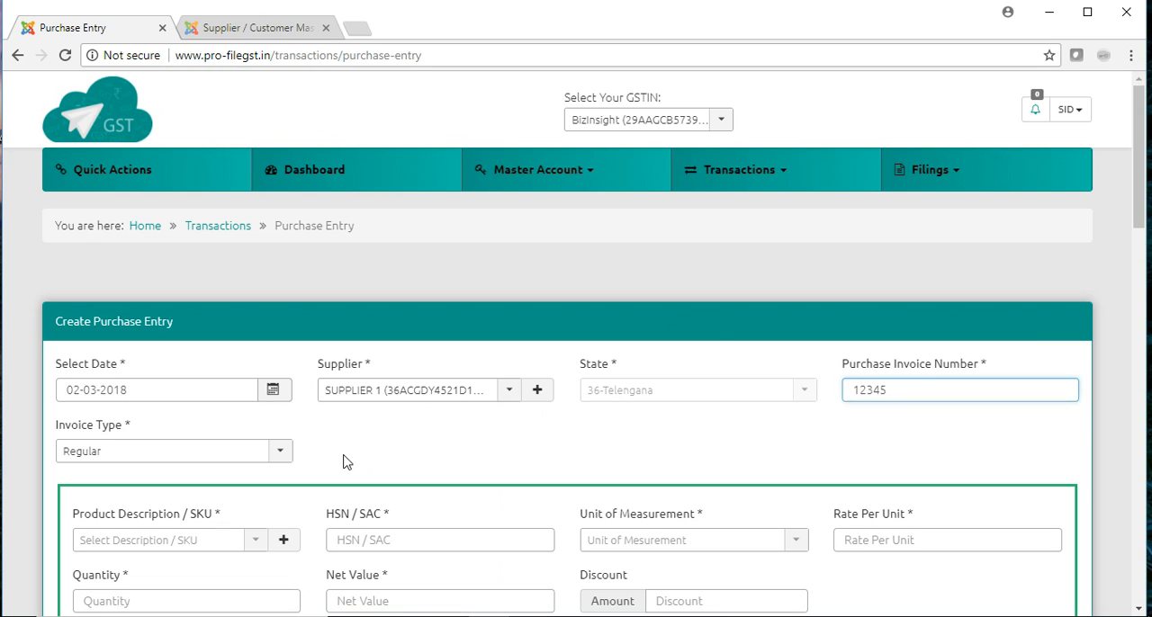
left_click(281, 454)
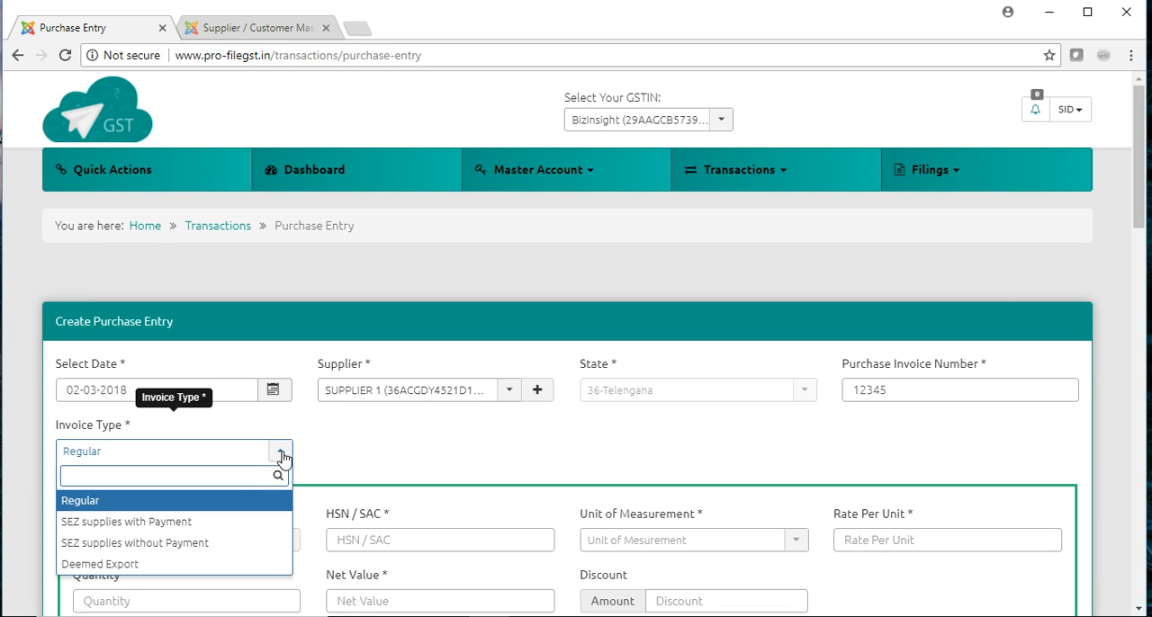
left_click(206, 507)
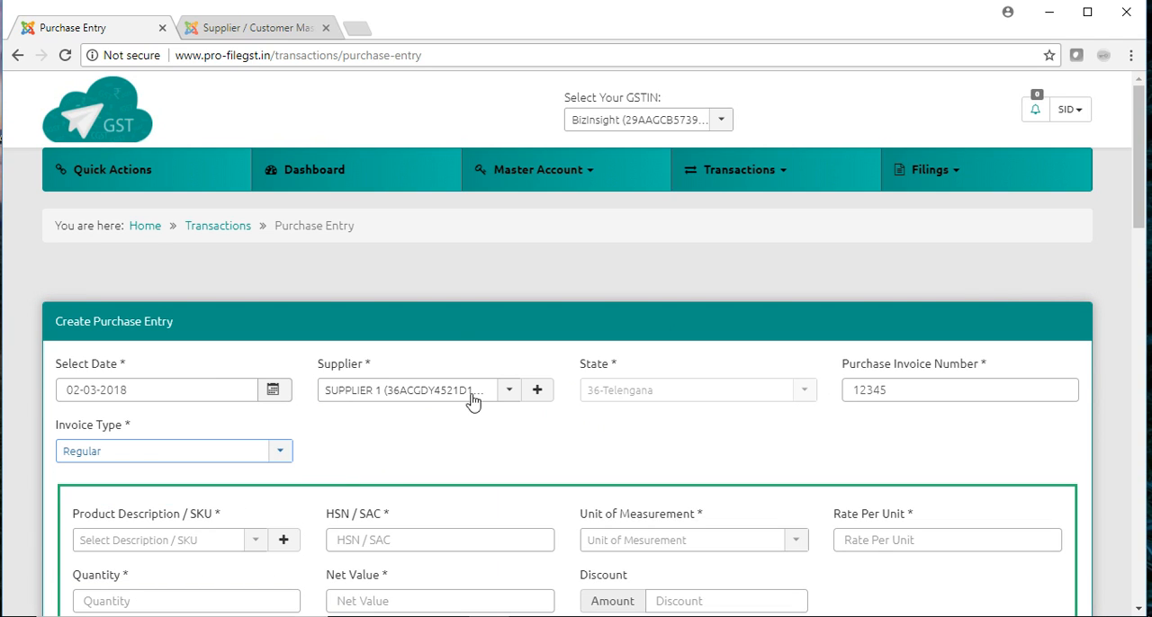
- Choose Product Test1 as the purchased product and set its rate per unit to 100
left_click_drag(1142, 164, 1145, 248)
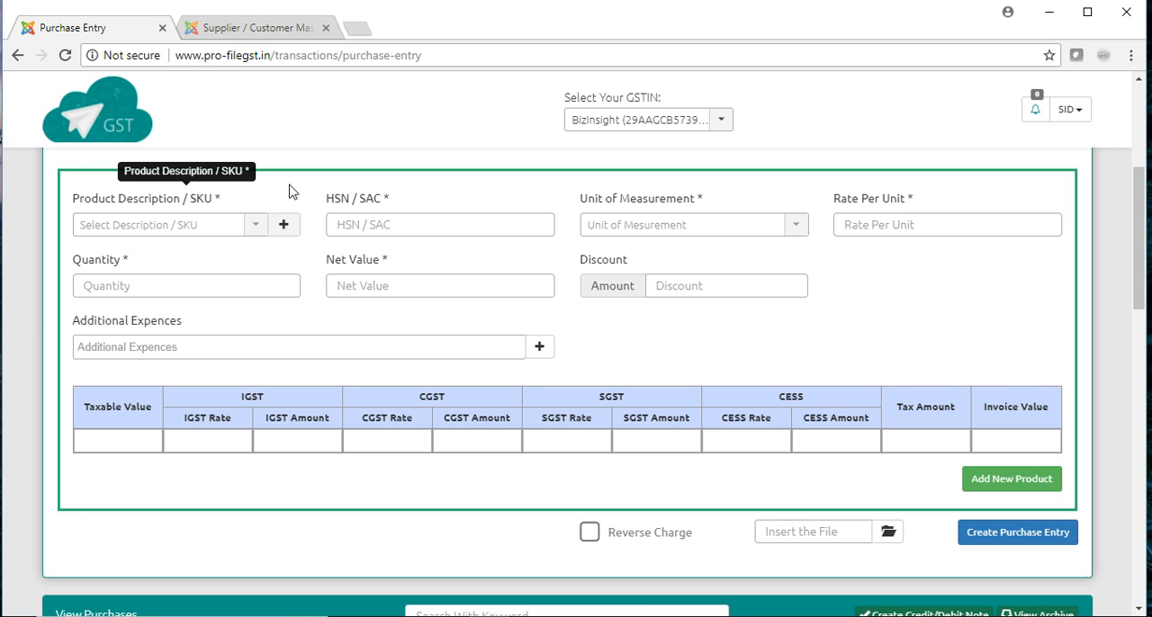
left_click(258, 228)
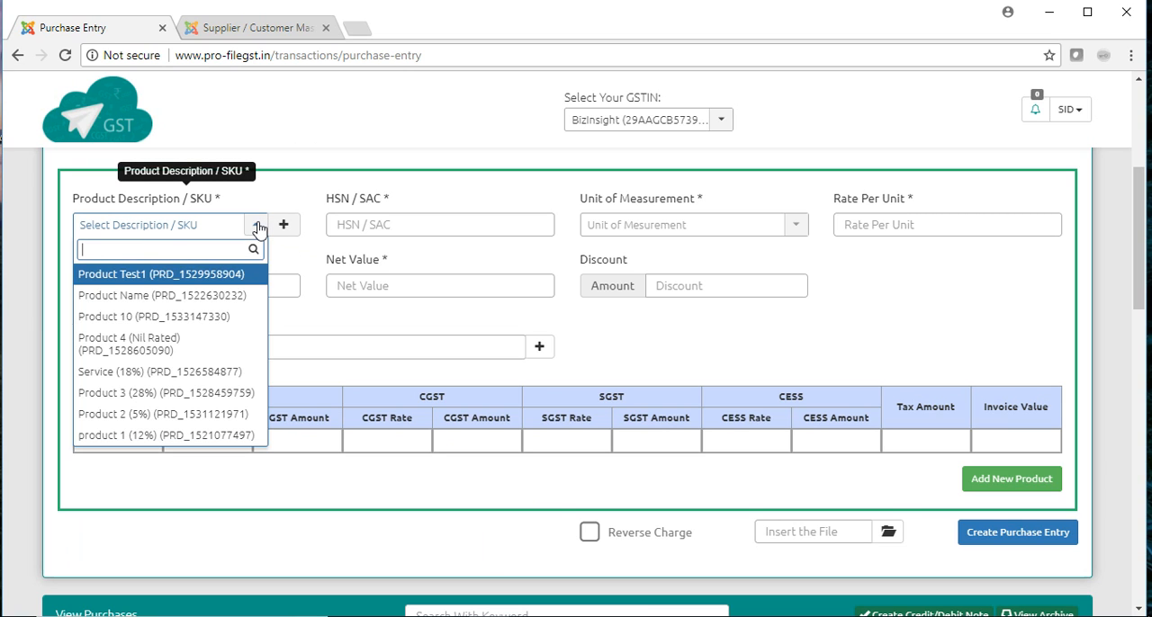
left_click(206, 279)
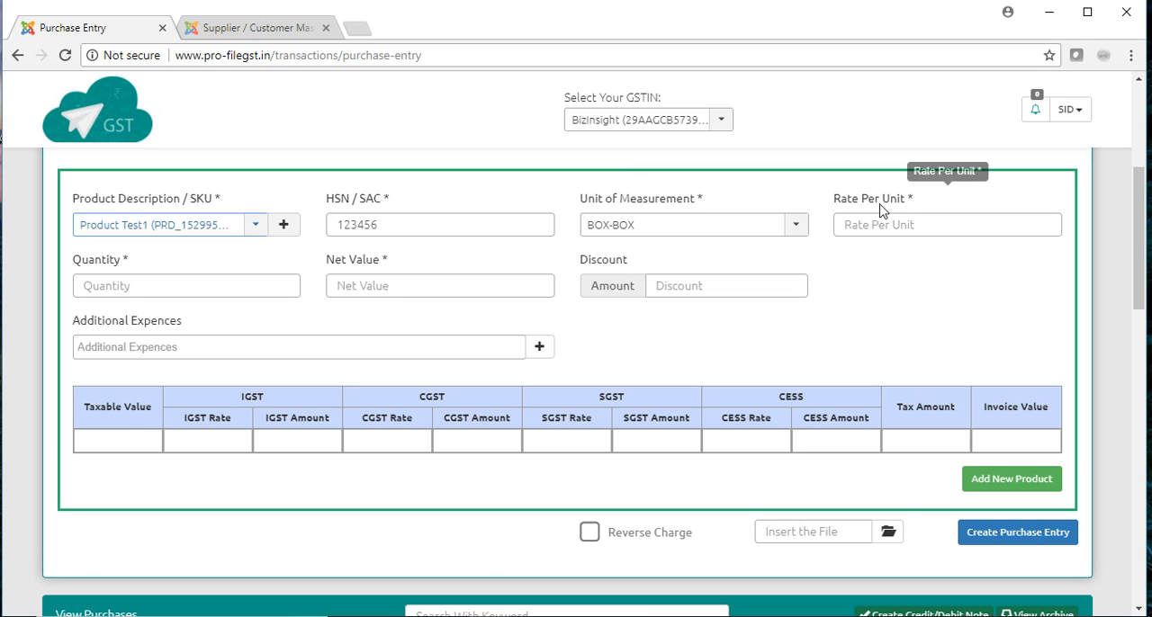
left_click(875, 227)
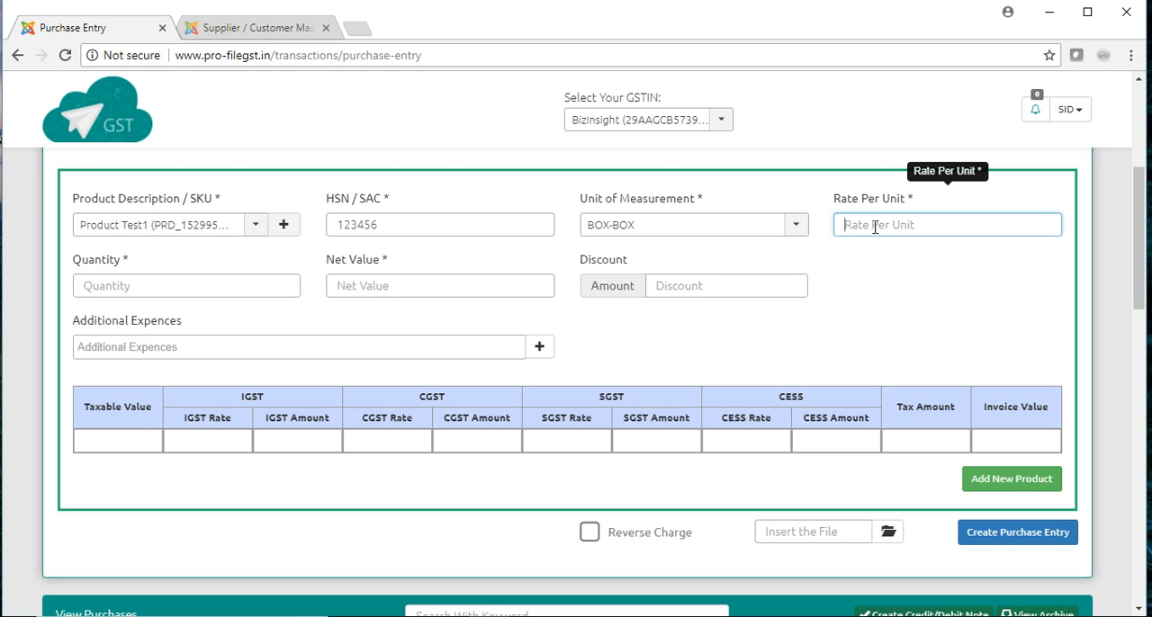
type("100")
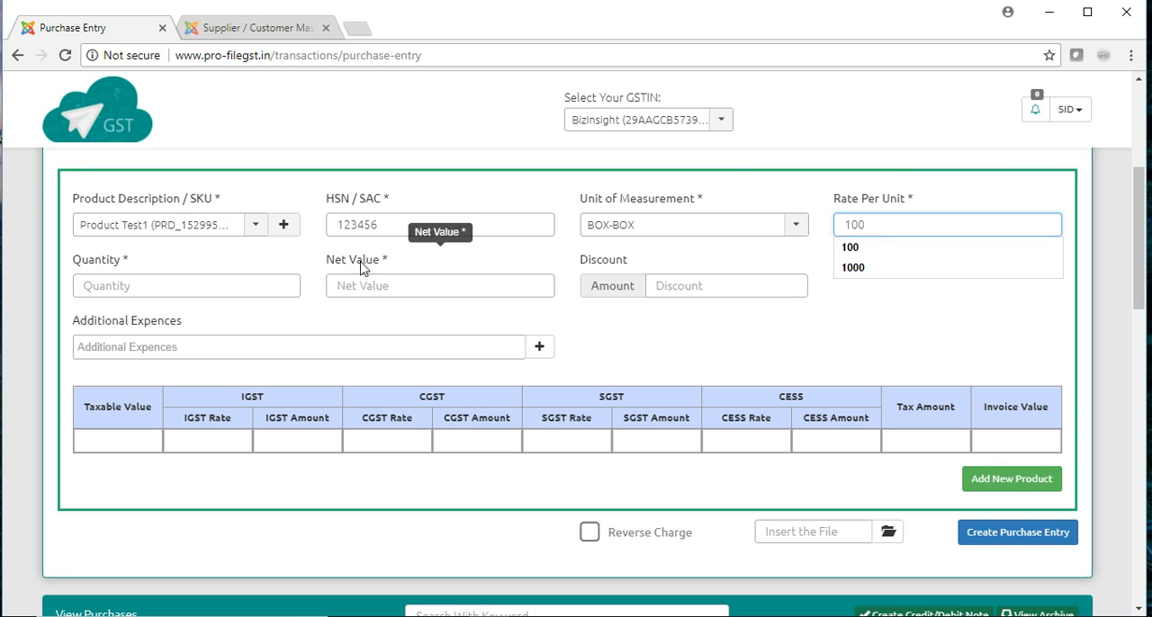
- Set the product's quantity to 200 and its net value to 20000
left_click(257, 282)
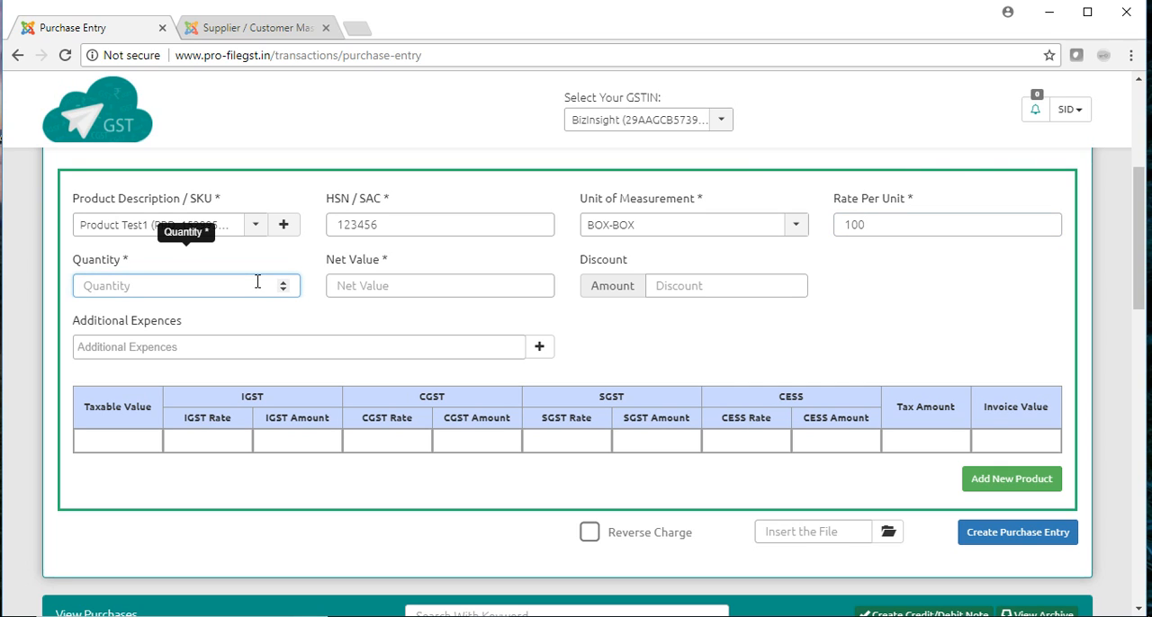
type("10")
key("BackSpace")
key("BackSpace")
type("200")
key("Tab")
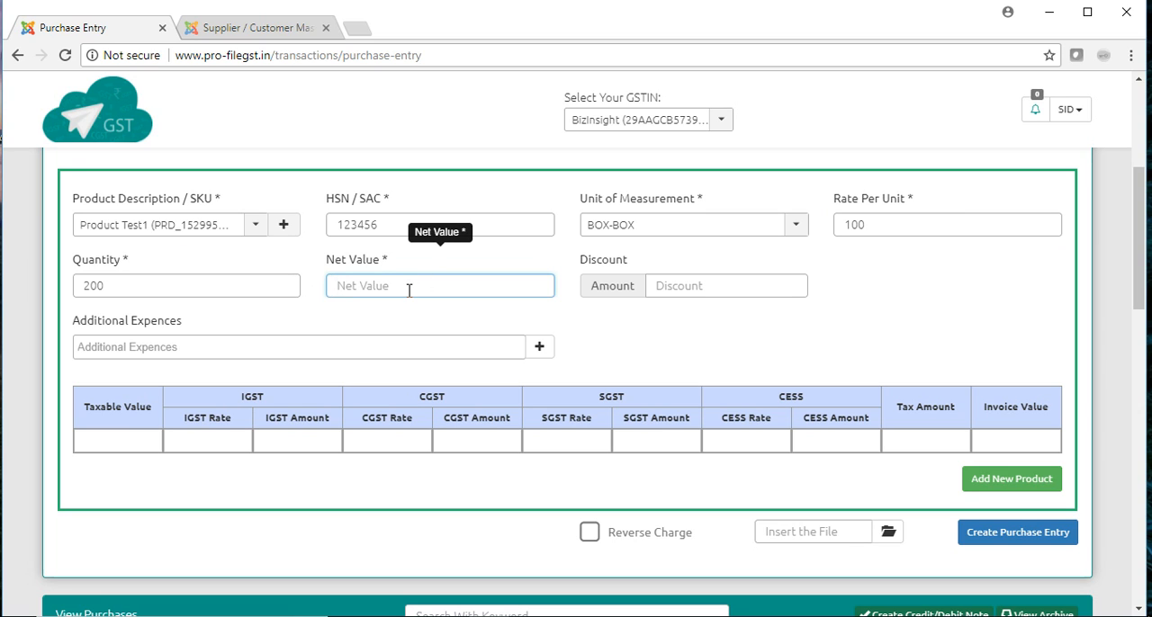
type("2")
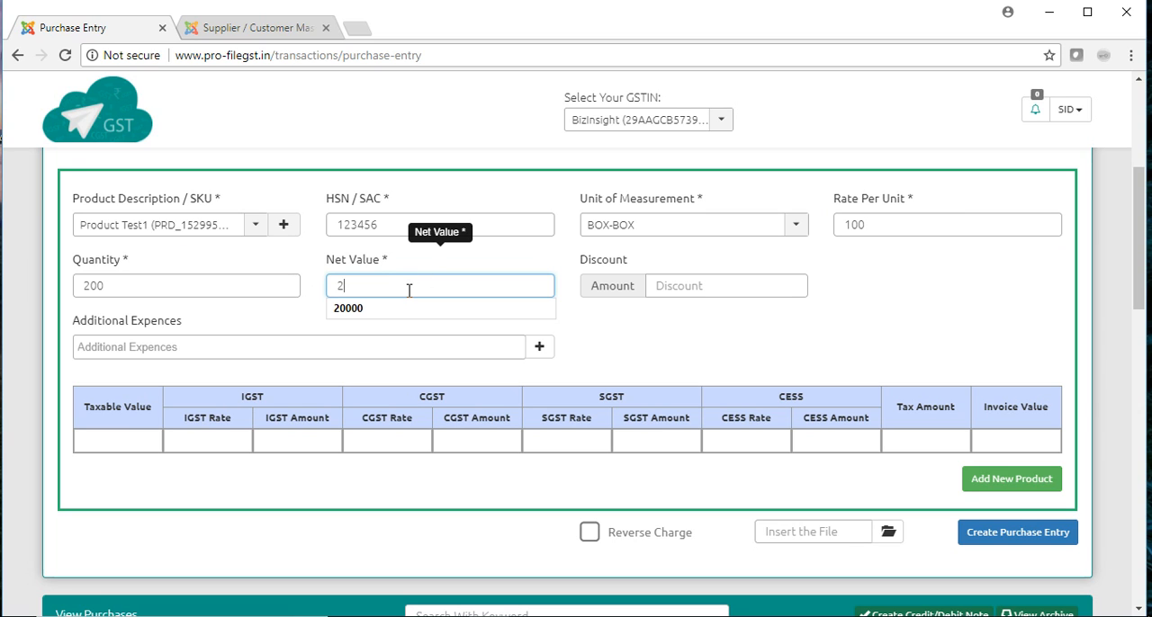
type("0000")
key("Tab")
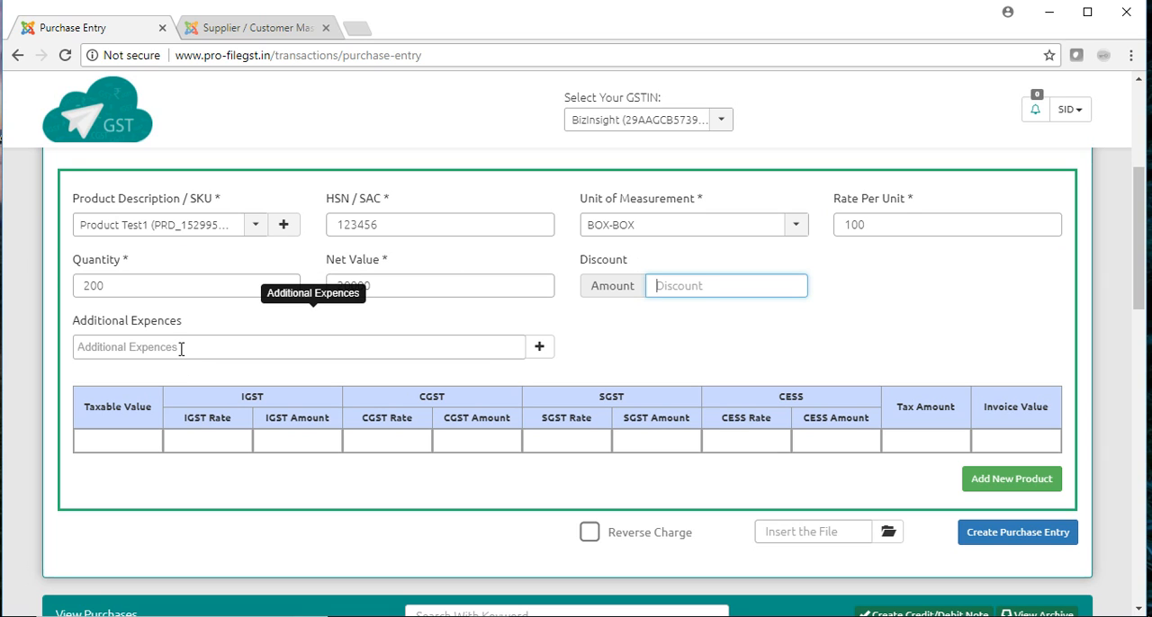
- Enter 20000 as the product's taxable value in the tax table
left_click(140, 440)
type("20000")
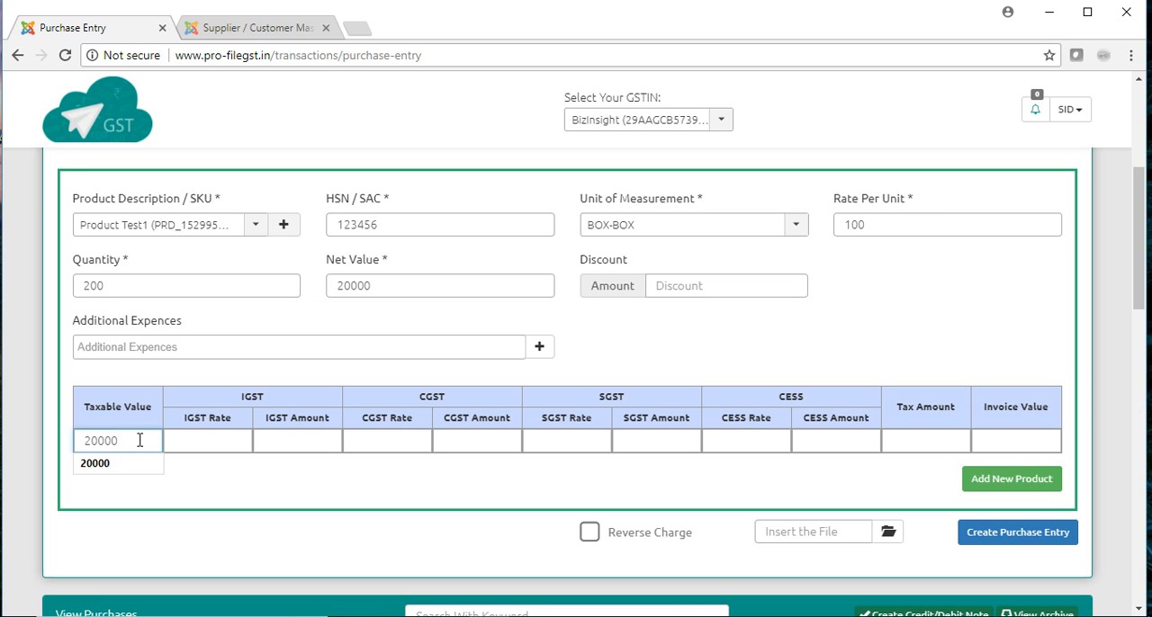
key("Tab")
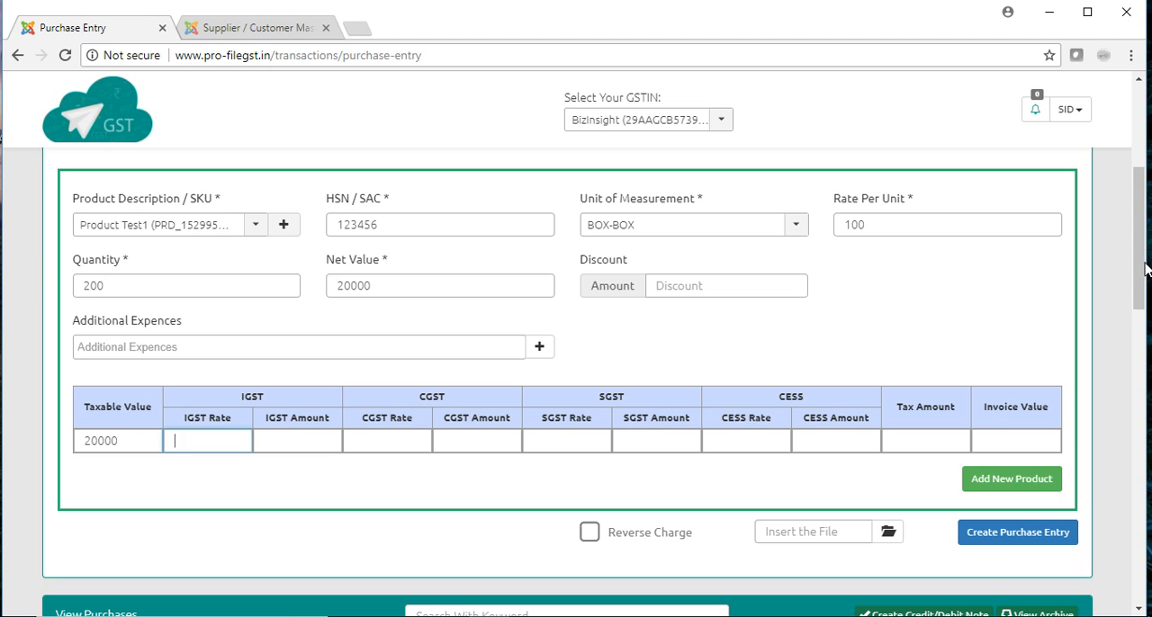
- Set the product's IGST rate to 12 and its IGST amount to 2400
left_click_drag(1141, 251, 1142, 289)
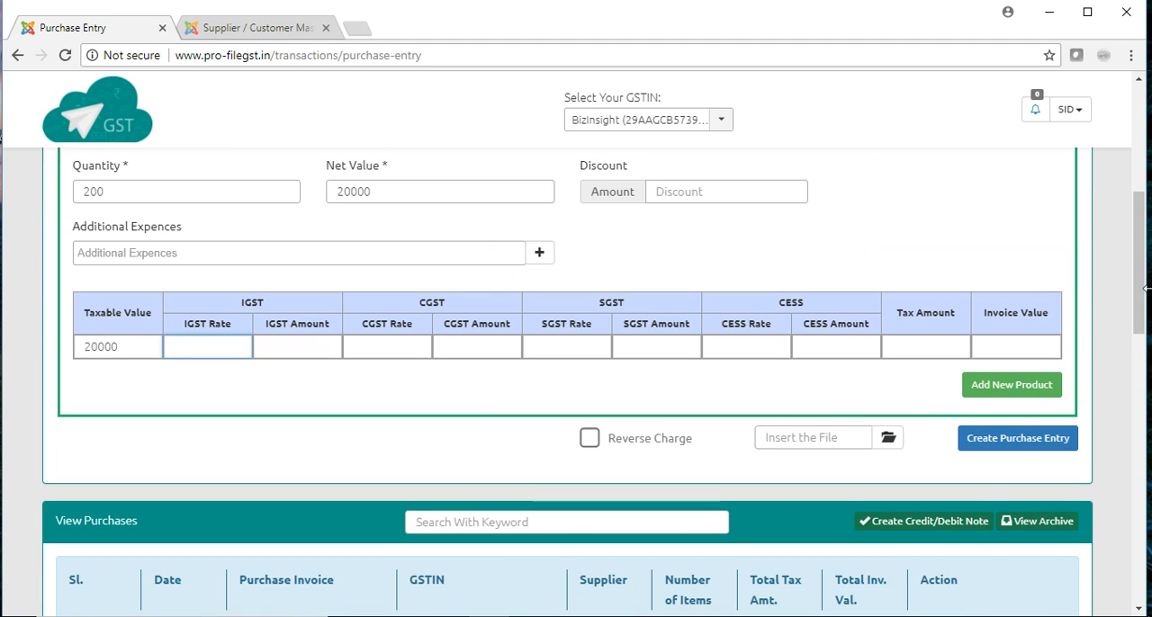
left_click(194, 346)
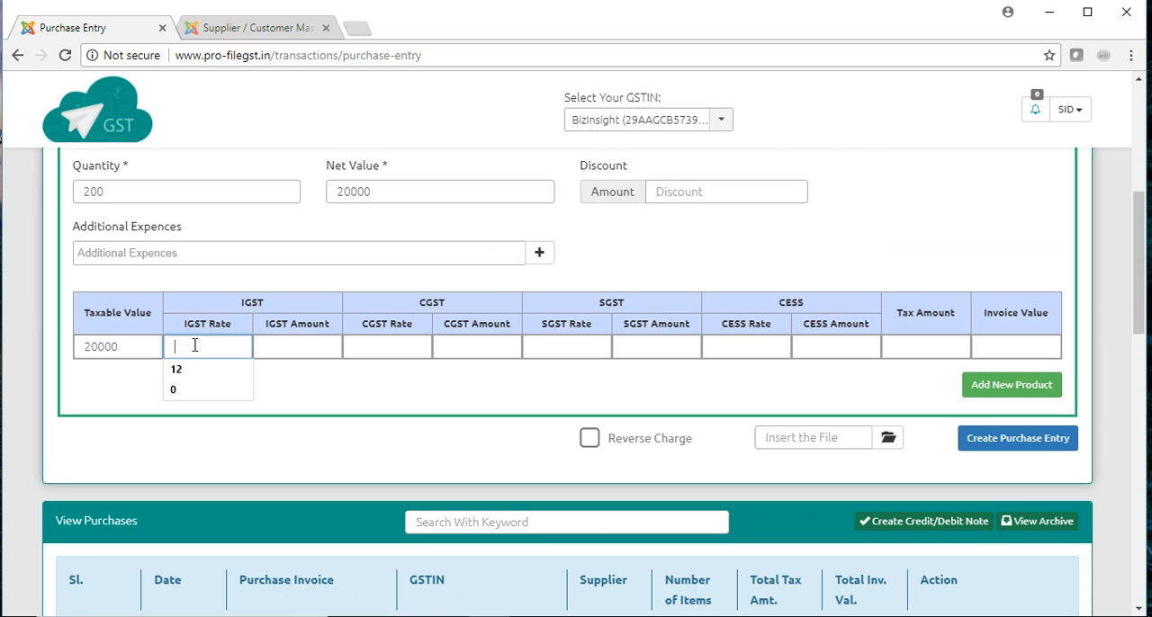
type("12")
left_click(300, 350)
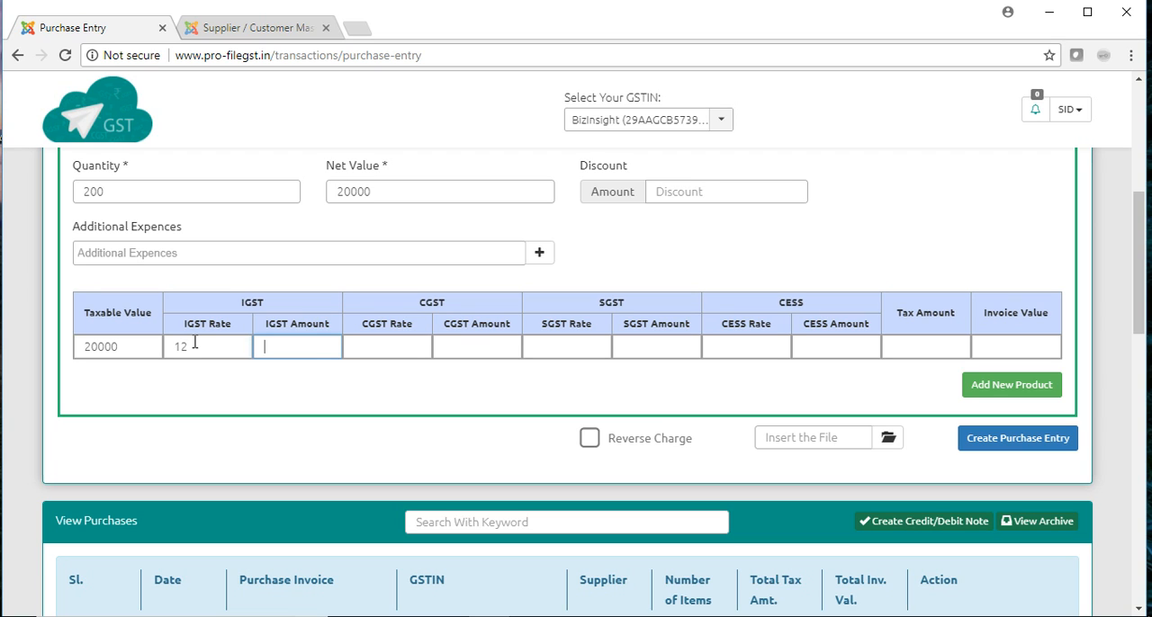
type("2400")
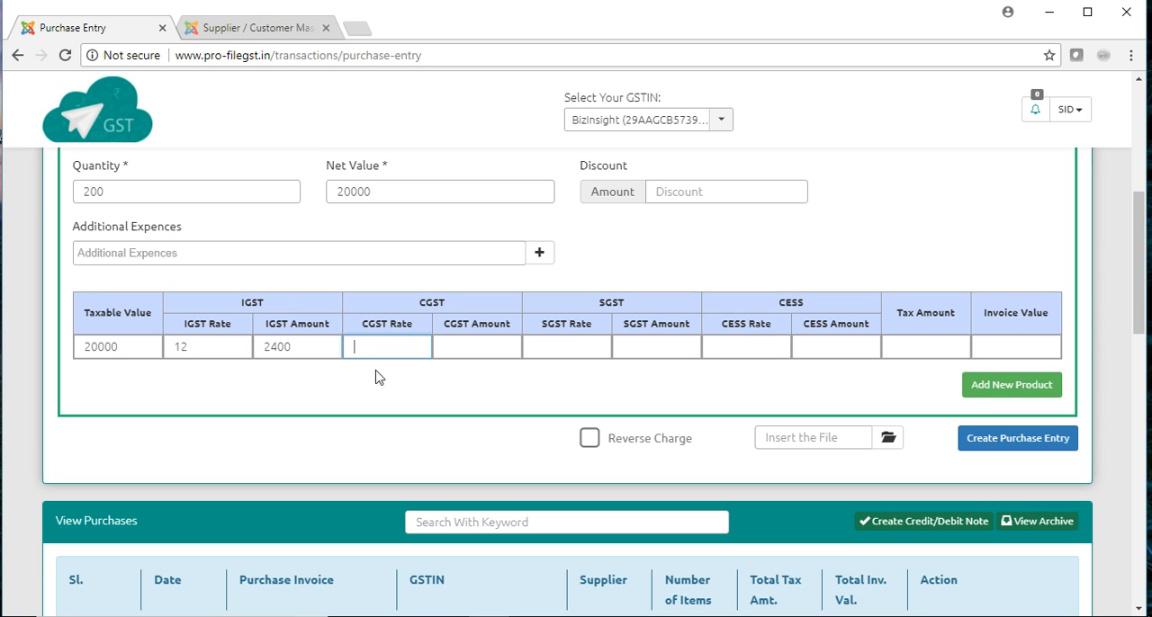
- Set Product Test1's tax amount to 2400 and invoice value to 22400, and add the product to the purchase entry
left_click(901, 346)
type("2400")
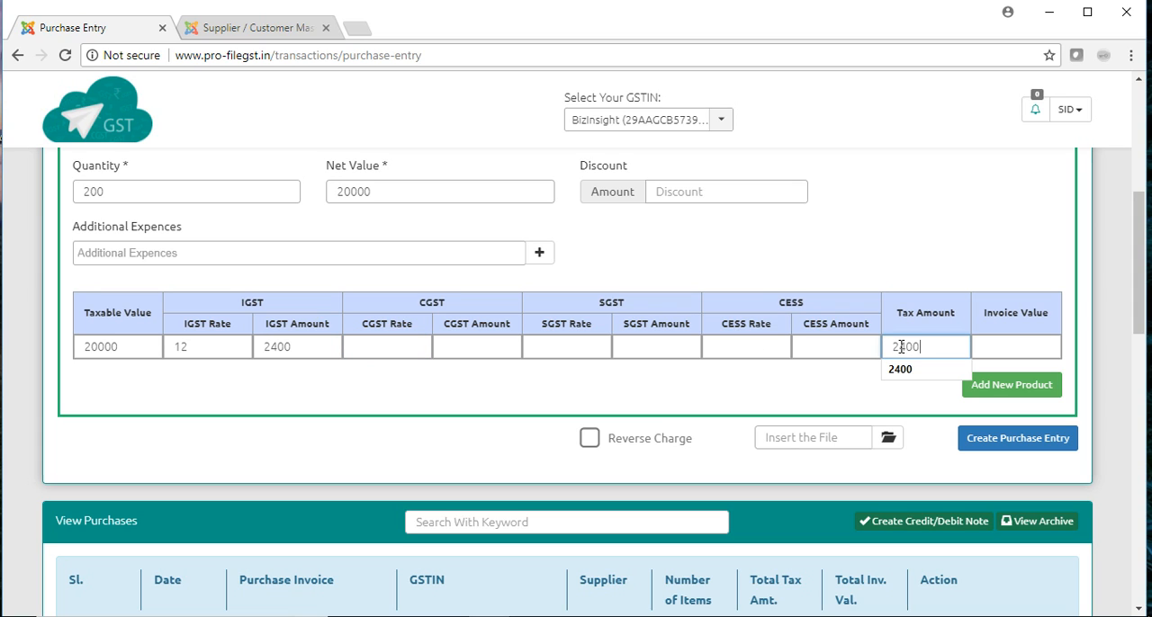
key("Tab")
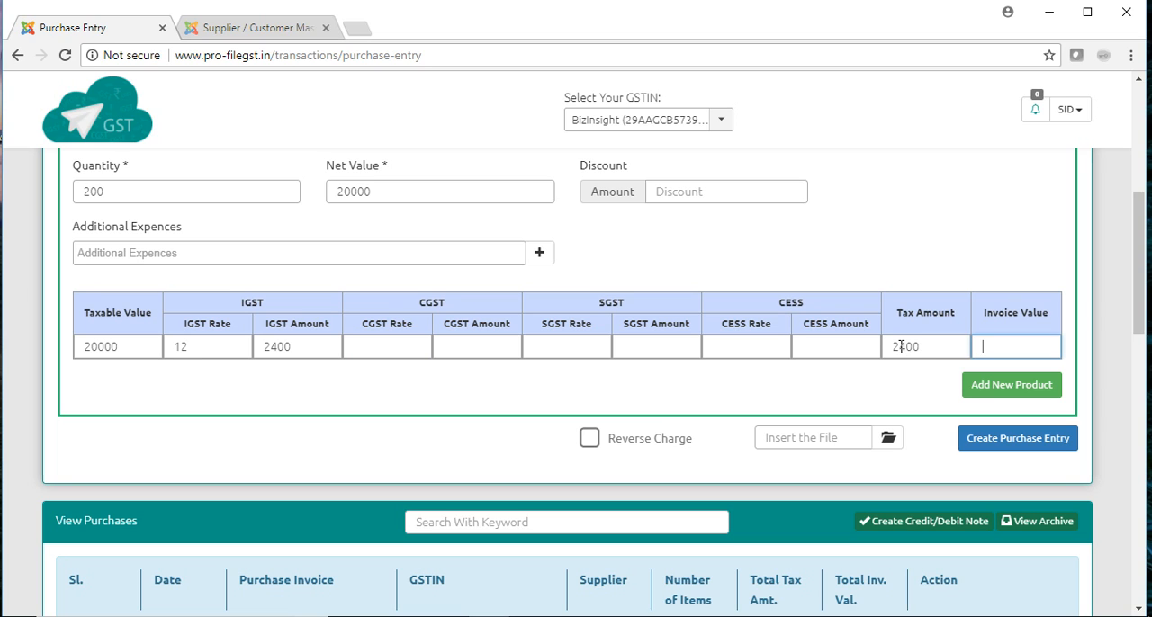
type("22400")
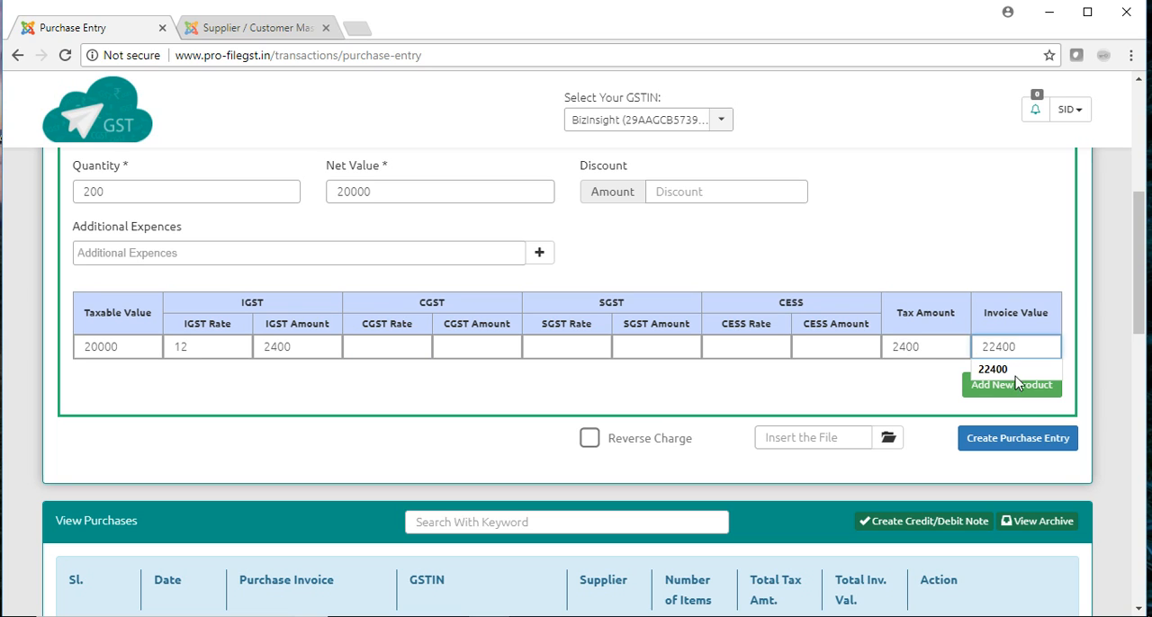
left_click(905, 391)
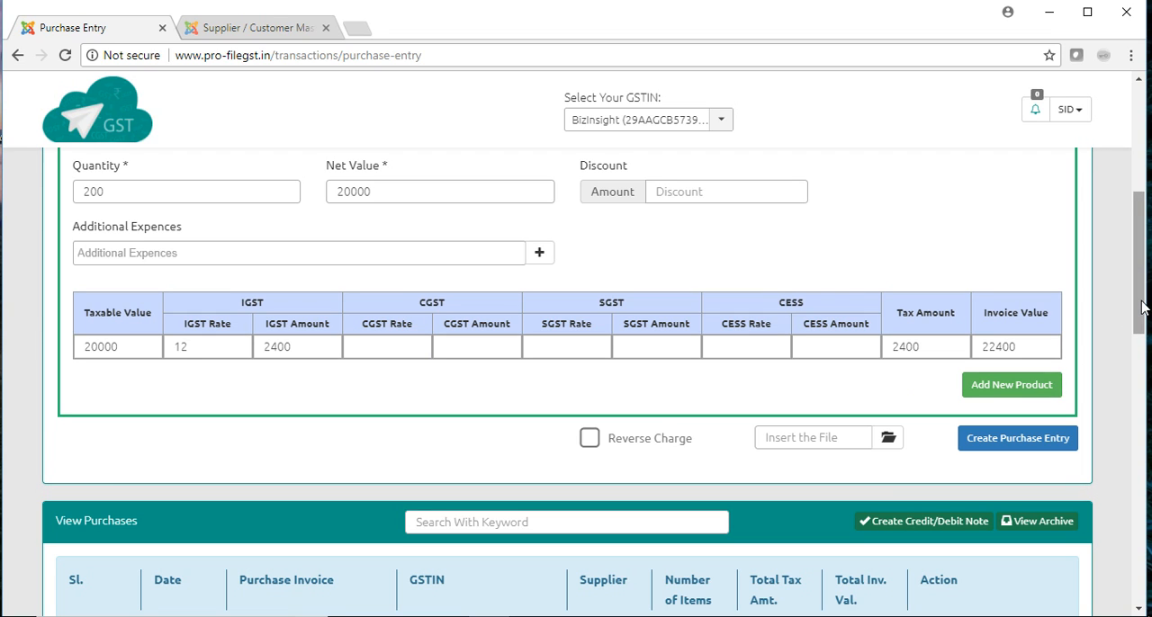
left_click_drag(1141, 303, 1140, 300)
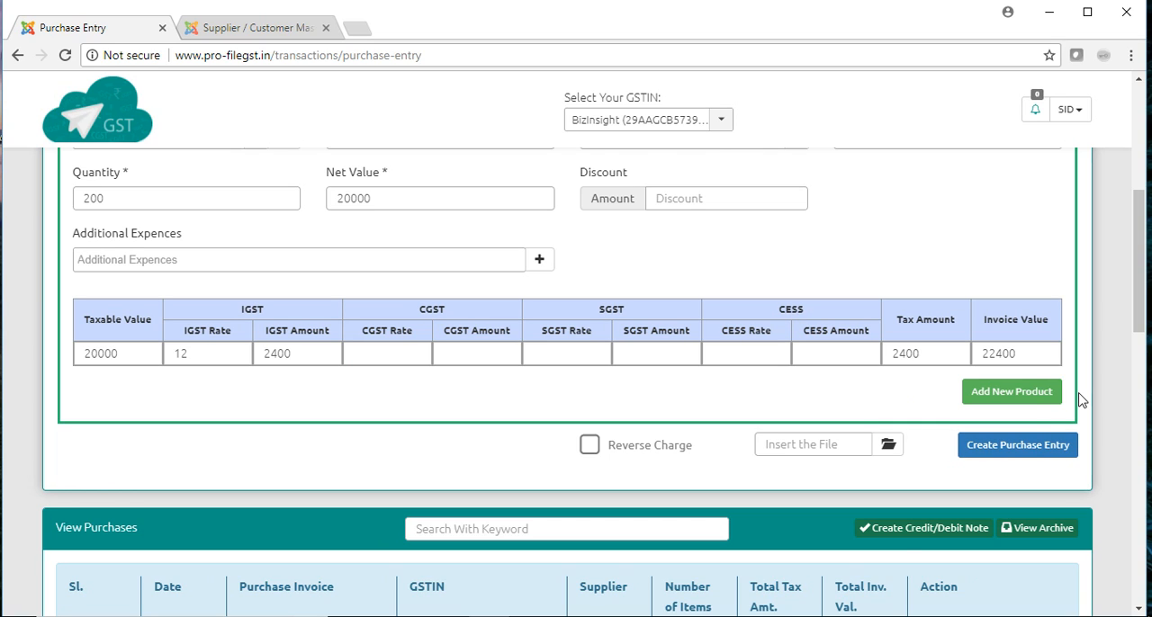
left_click(1028, 402)
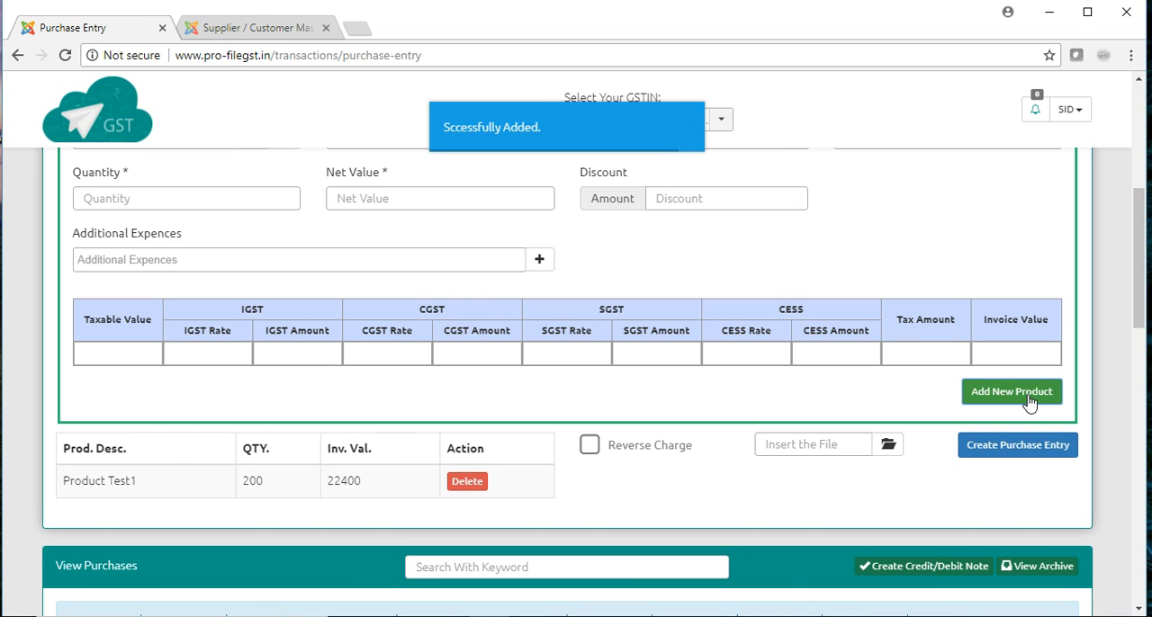
- Choose Product Name as the second purchased product and set its rate per unit to 1000
left_click_drag(1141, 306, 1143, 288)
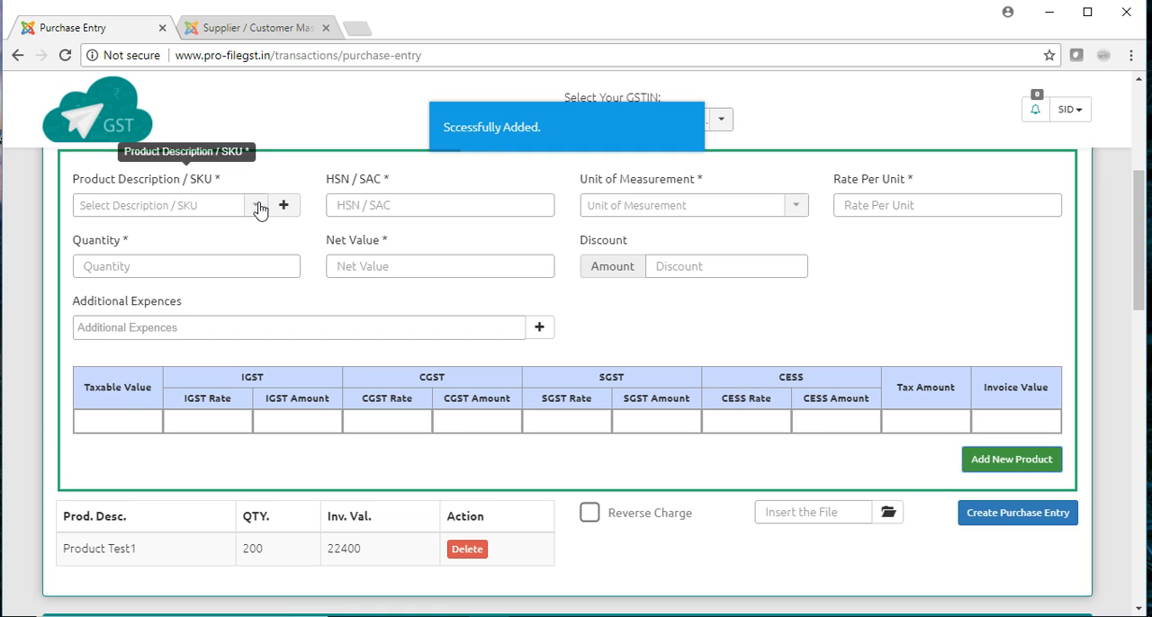
left_click(257, 206)
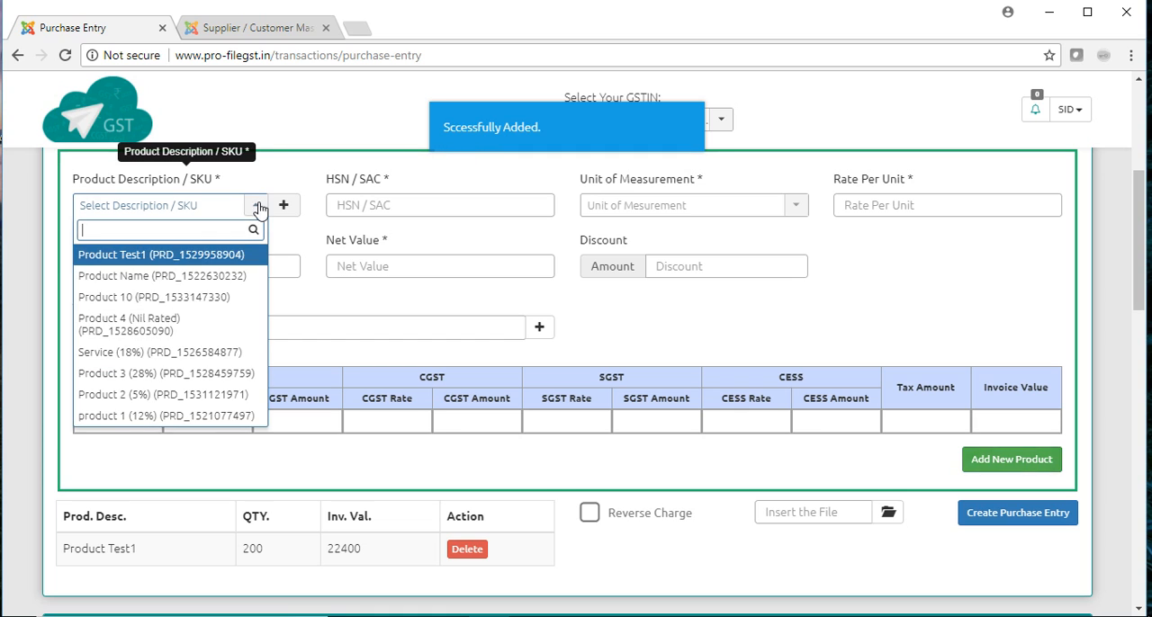
left_click(215, 278)
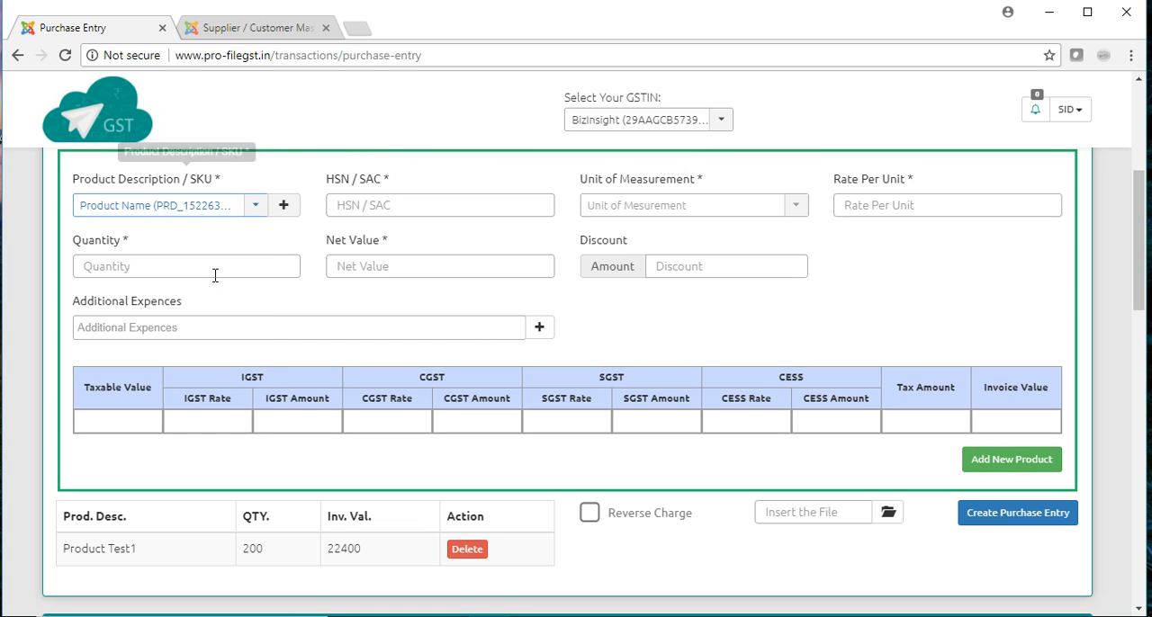
left_click(904, 204)
type("100")
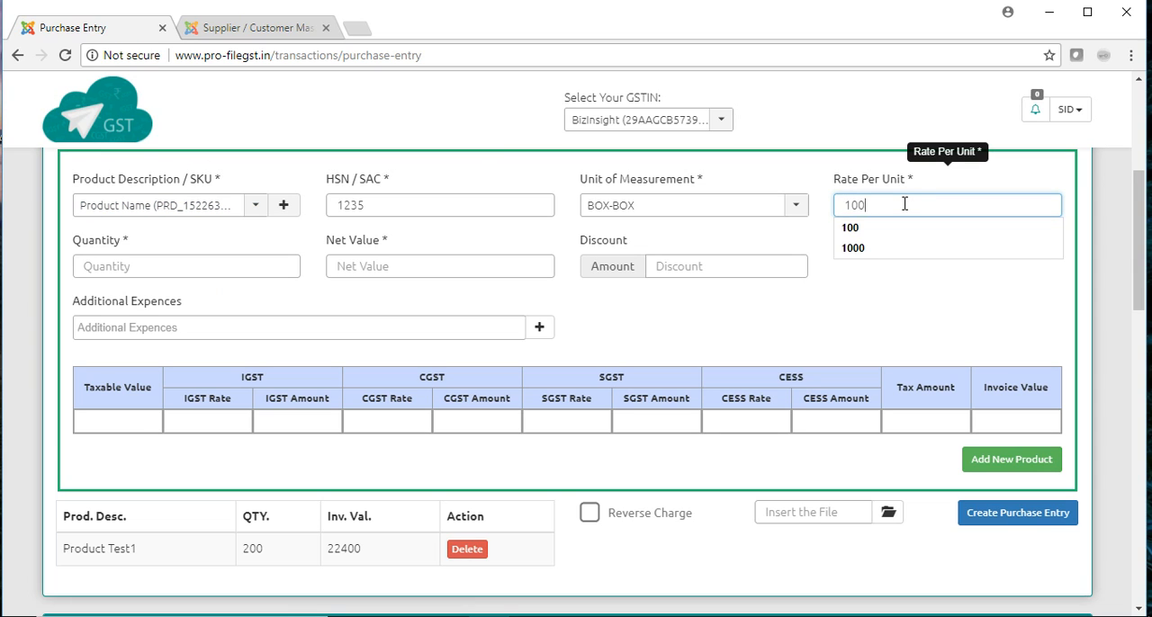
type("0")
- Set the second product's quantity to 10 and its net value to 10000
key("Tab")
key("Tab")
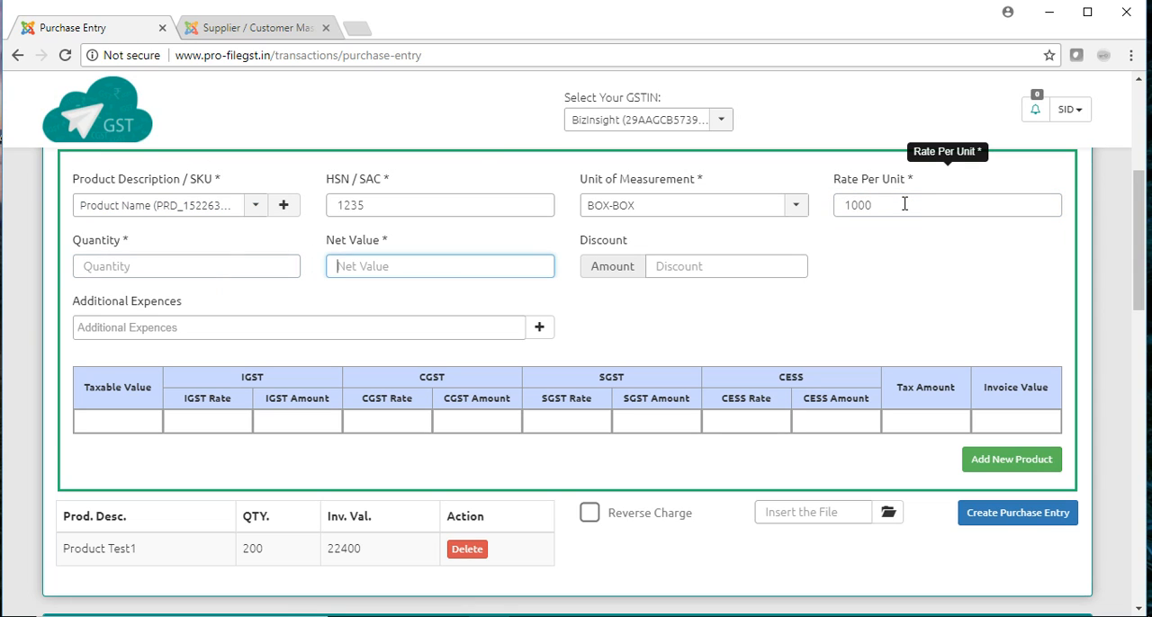
key("shift+Tab")
type("10")
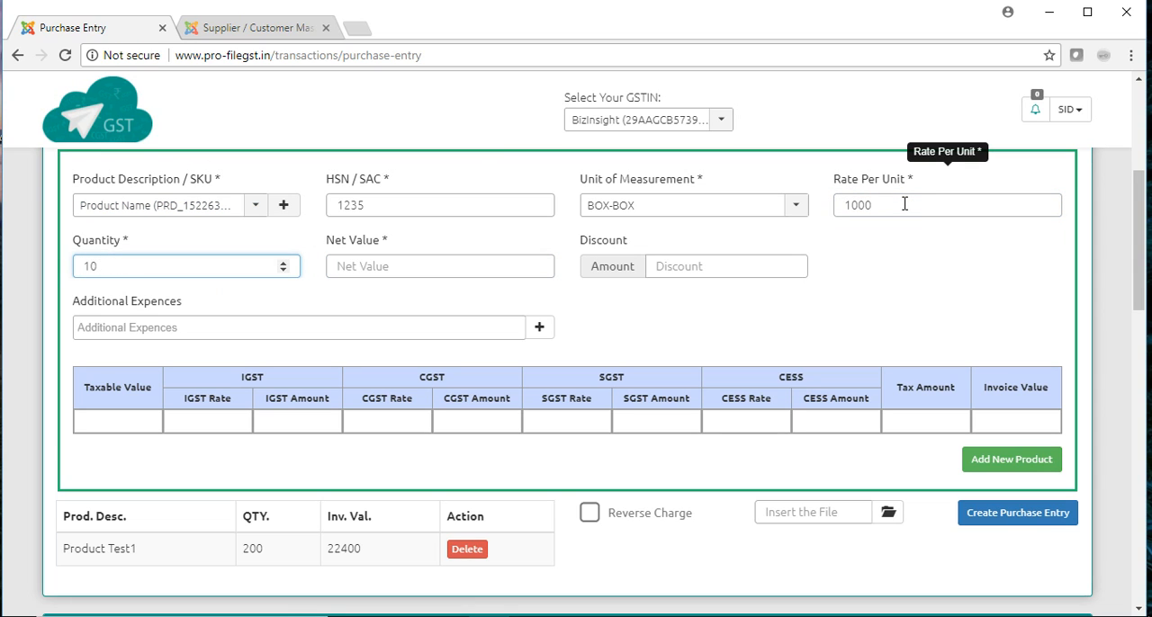
key("Tab")
type("1000")
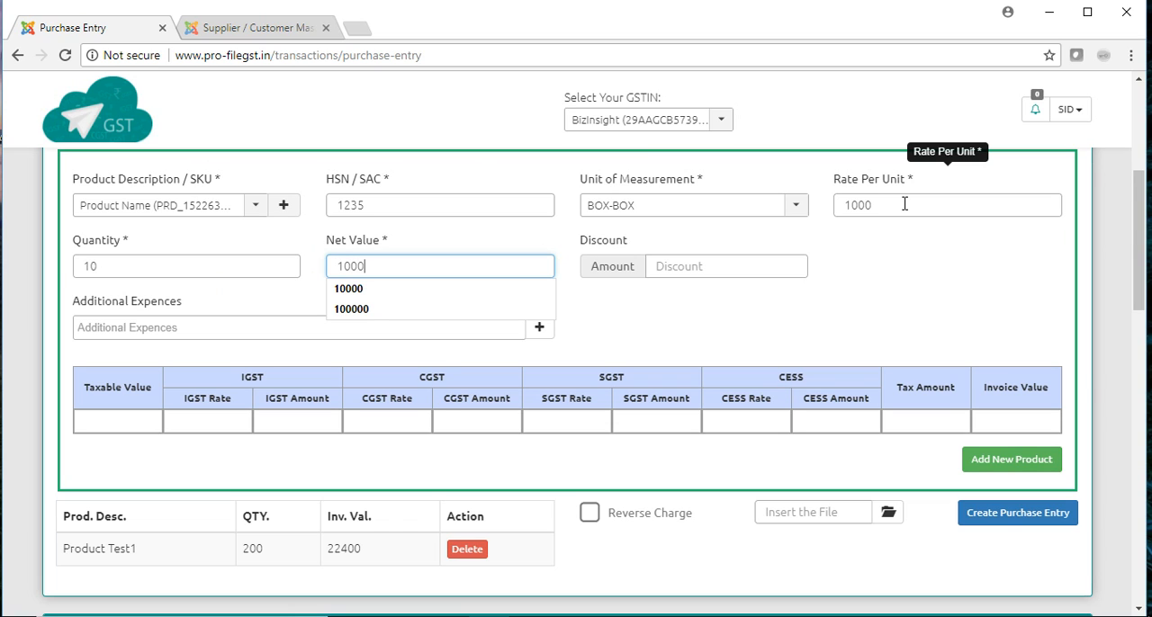
type("0")
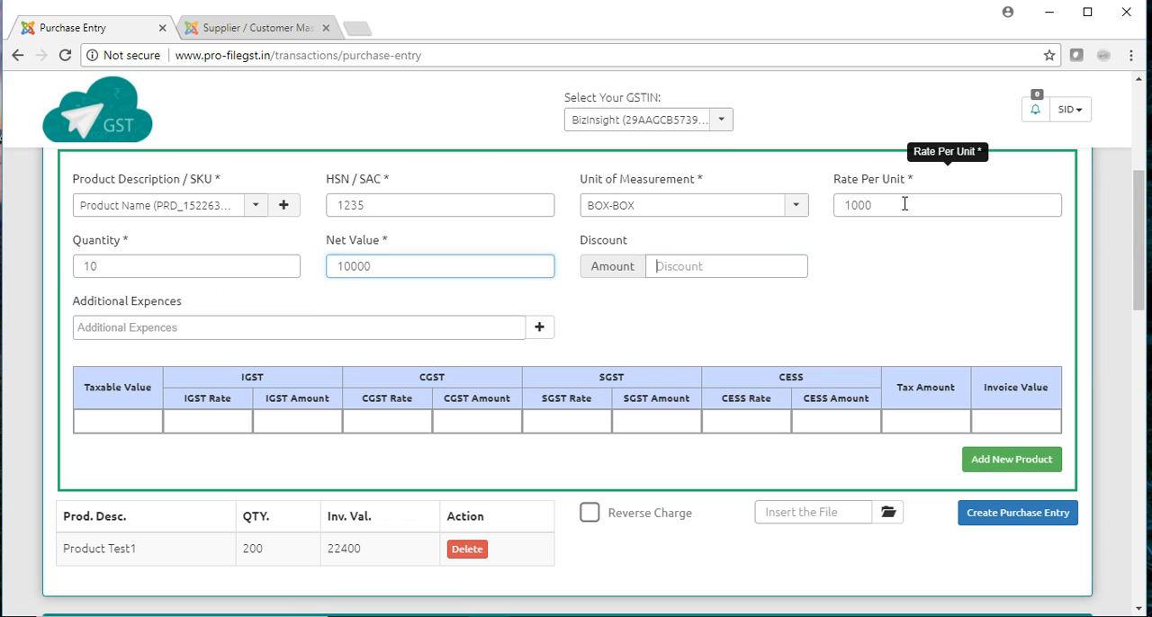
key("Tab")
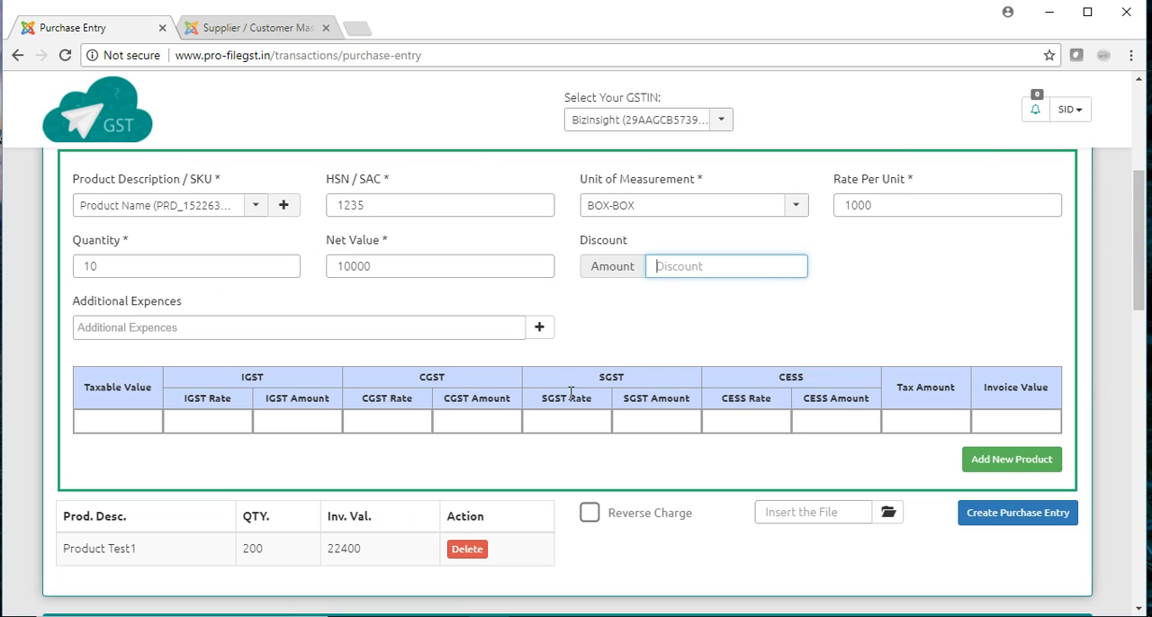
- Enter the second product's taxable value of 10000 with an IGST rate of 5 and an IGST amount of 500
left_click(137, 419)
type("1000")
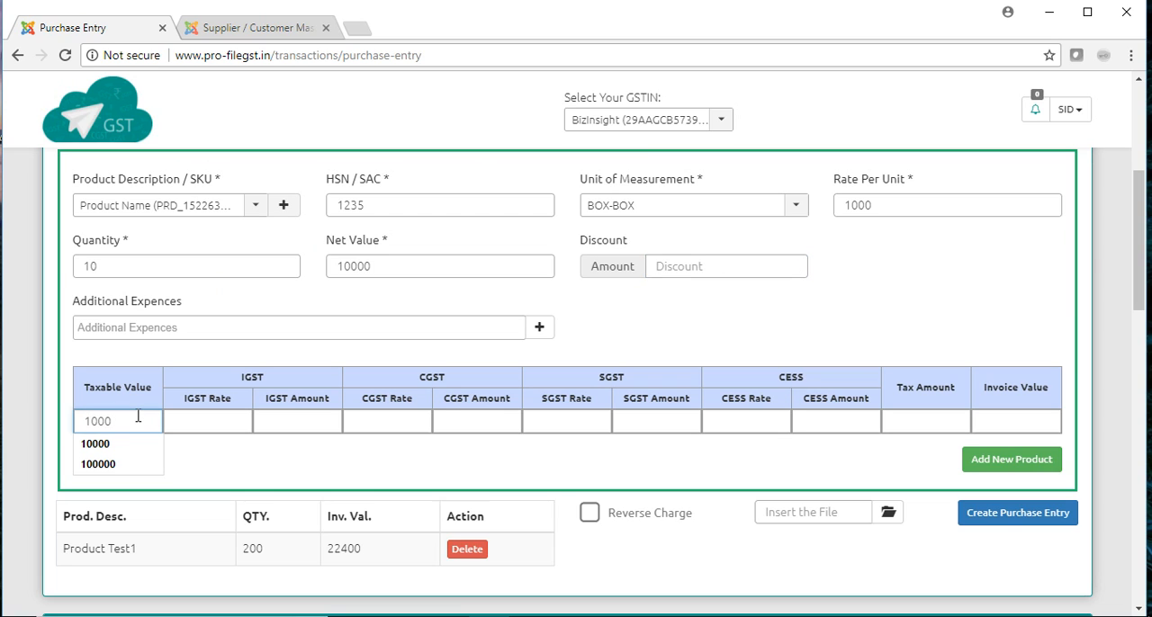
type("0")
key("Tab")
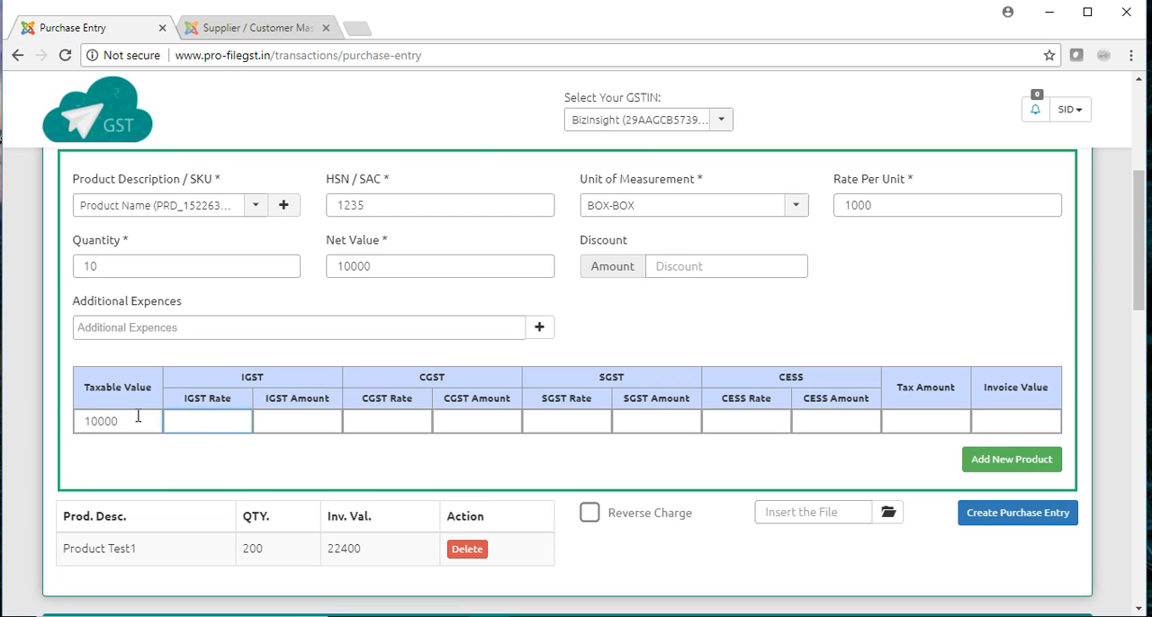
type("5")
key("Tab")
type("500")
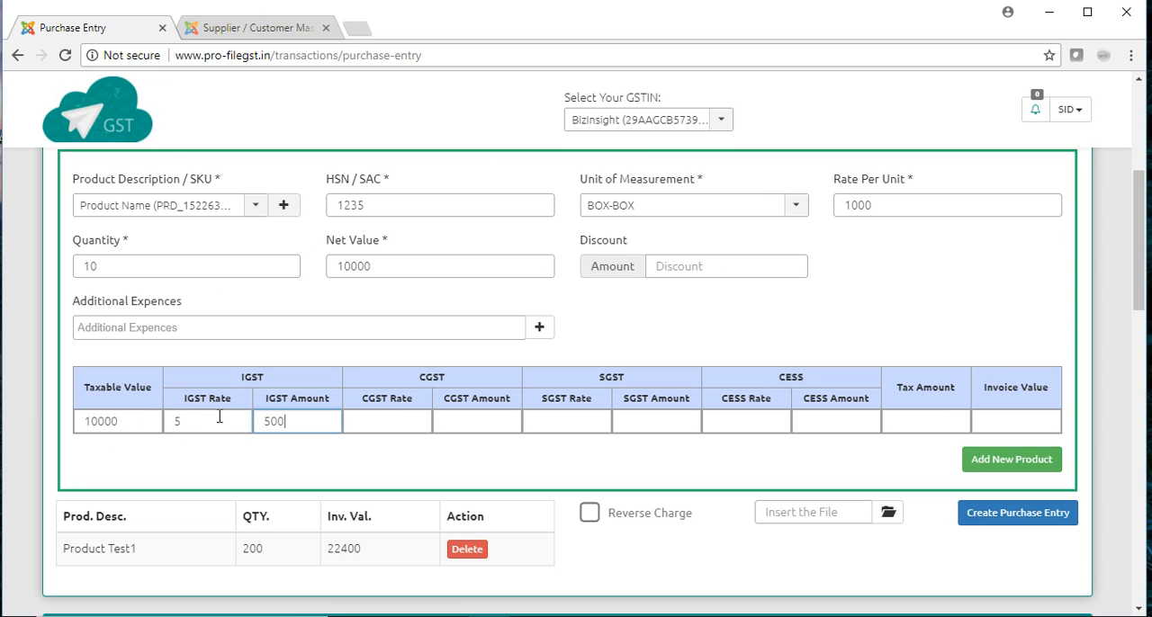
- Set the second product's tax amount to 500 and invoice value to 10500, and create the purchase entry with both products
key("Tab")
key("Tab")
key("Tab")
key("Tab")
key("Tab")
key("Tab")
key("Tab")
type("500")
key("Tab")
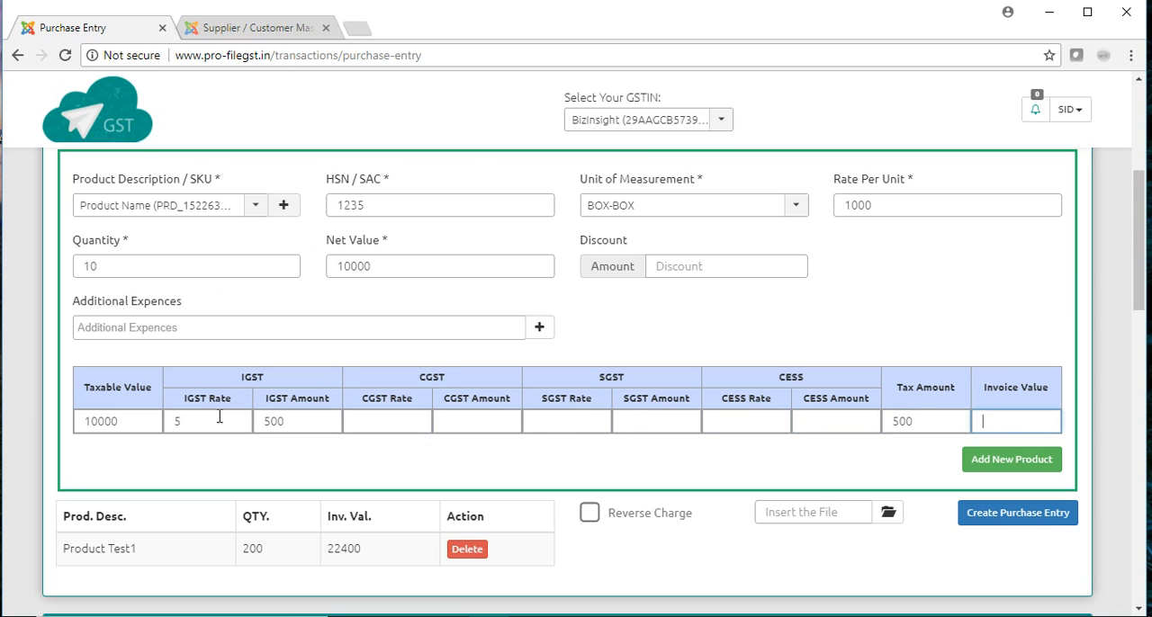
type("10500")
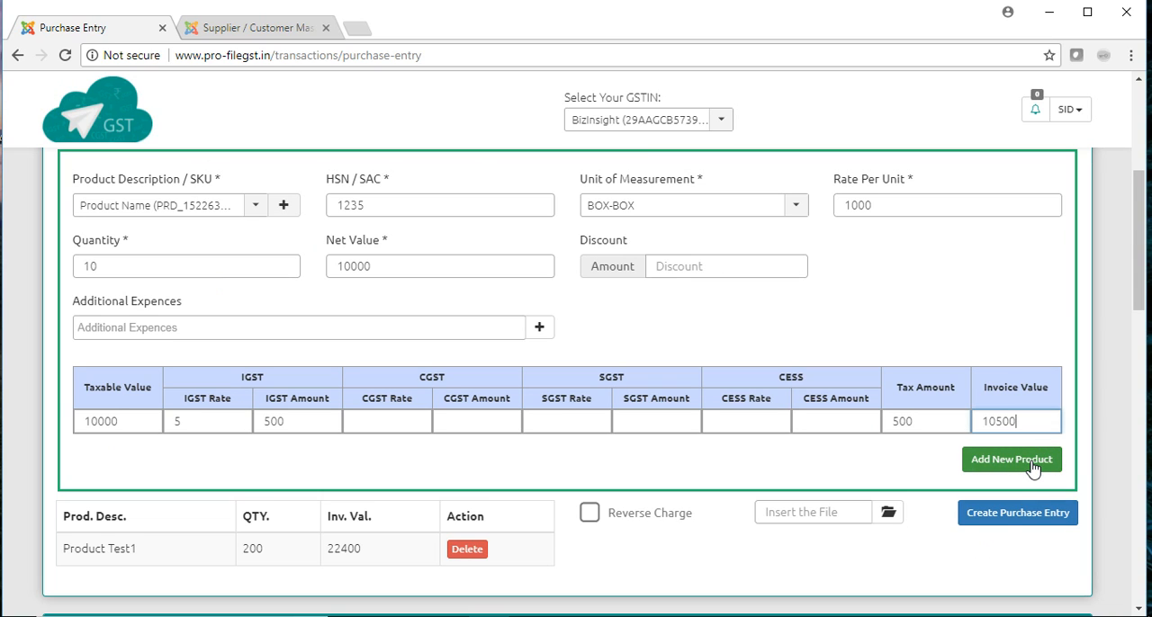
left_click(1006, 522)
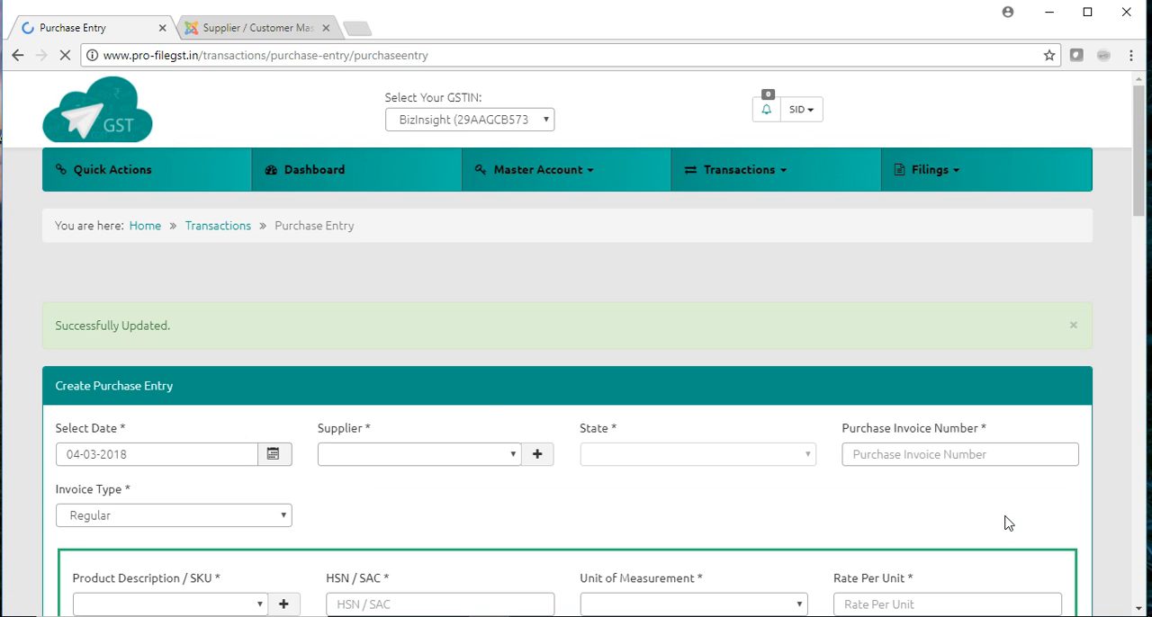
- Expand the newly created purchase in the purchases list to examine its product lines
left_click_drag(1138, 196, 1147, 378)
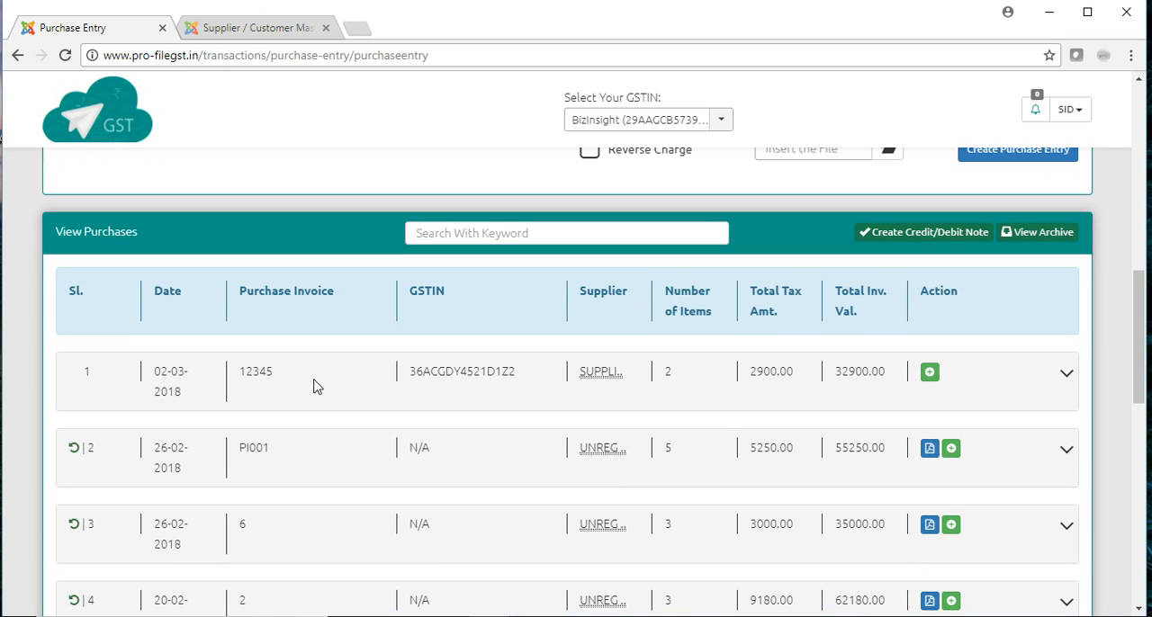
double_click(243, 382)
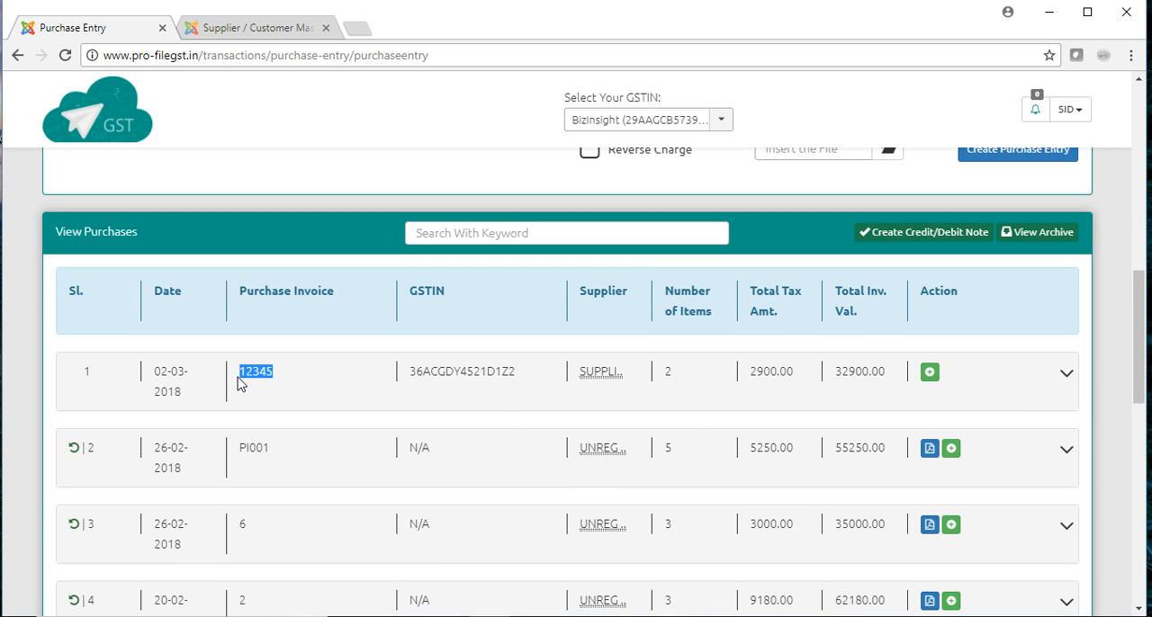
left_click(1067, 374)
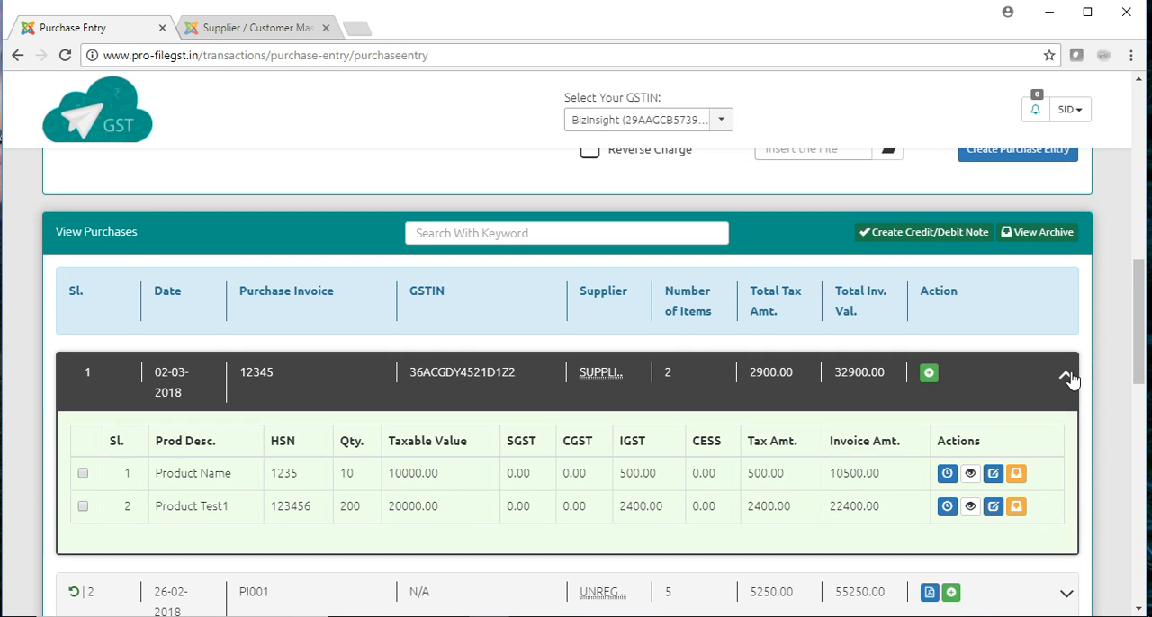